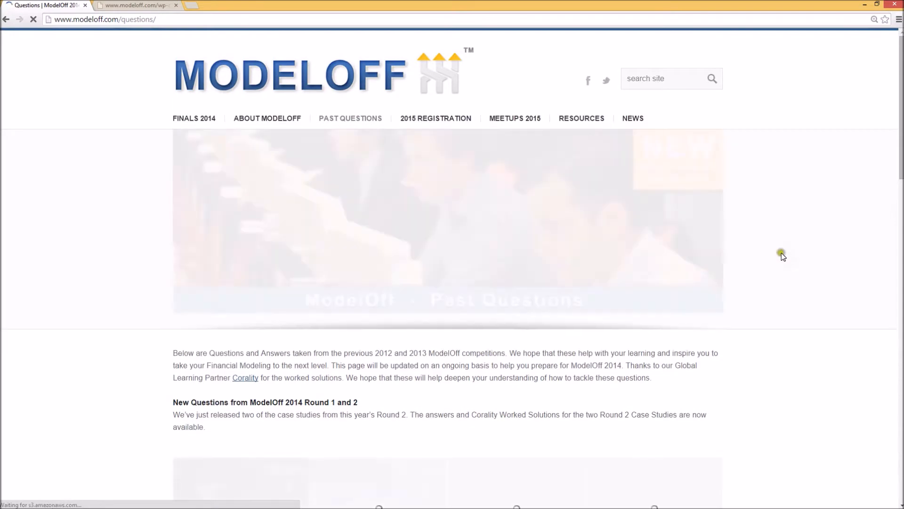
Open the Data Analysis question from the ModelOff past questions page.
scroll(782, 254, "down", 4)
scroll(782, 258, "down", 4)
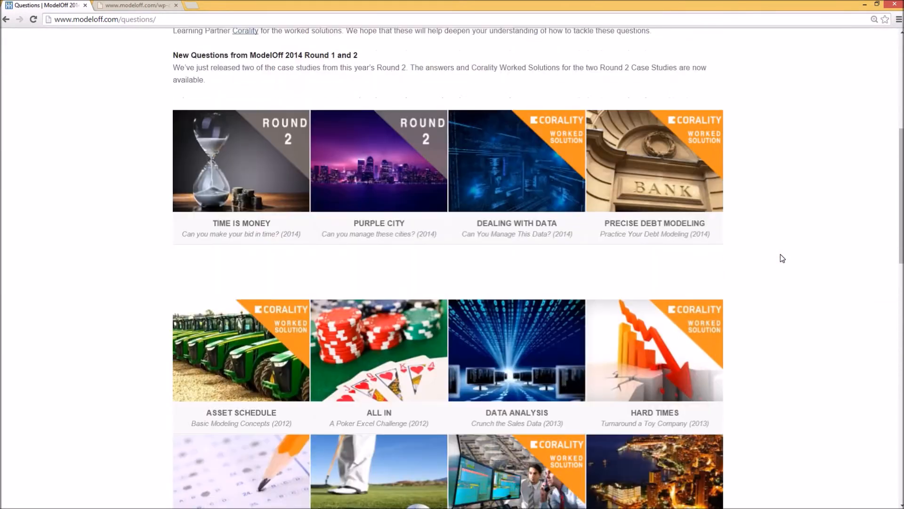
left_click(560, 326)
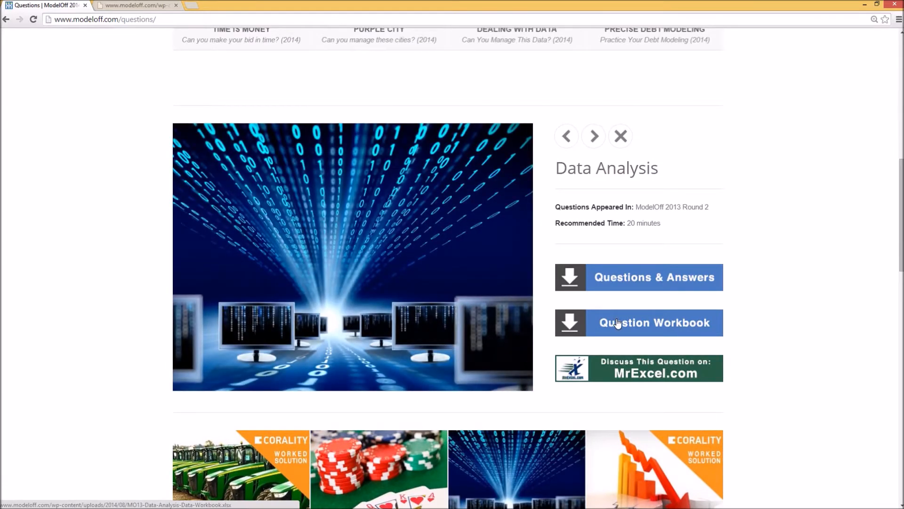
Save the Question Workbook link as MO13-Data-Analysis-Data-Workbook in the Temp folder.
right_click(617, 324)
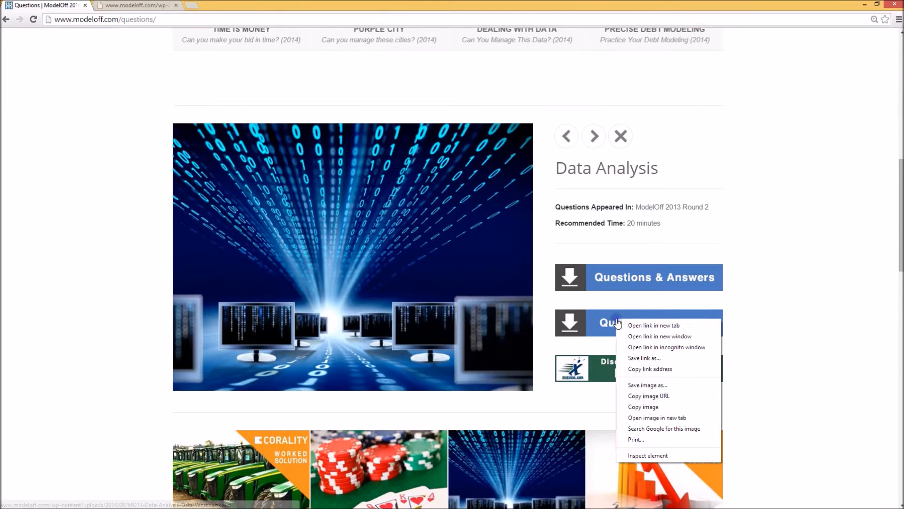
left_click(663, 358)
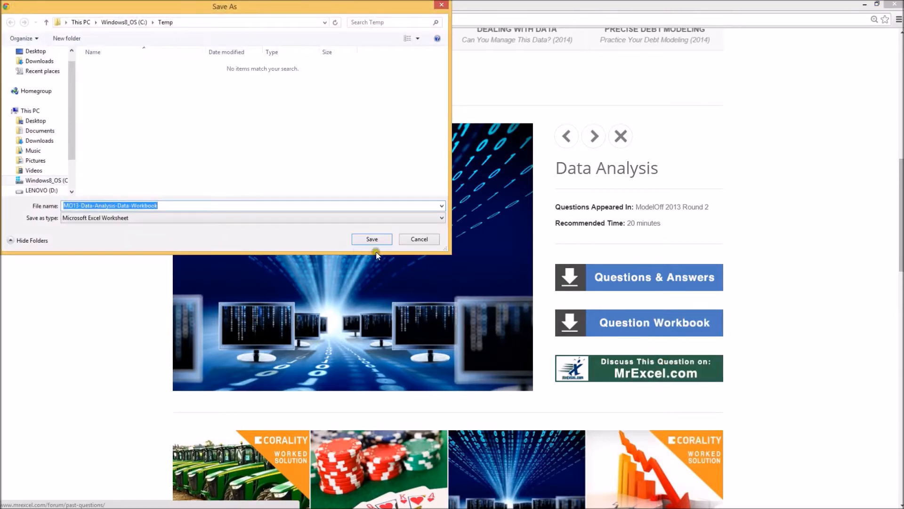
left_click(373, 239)
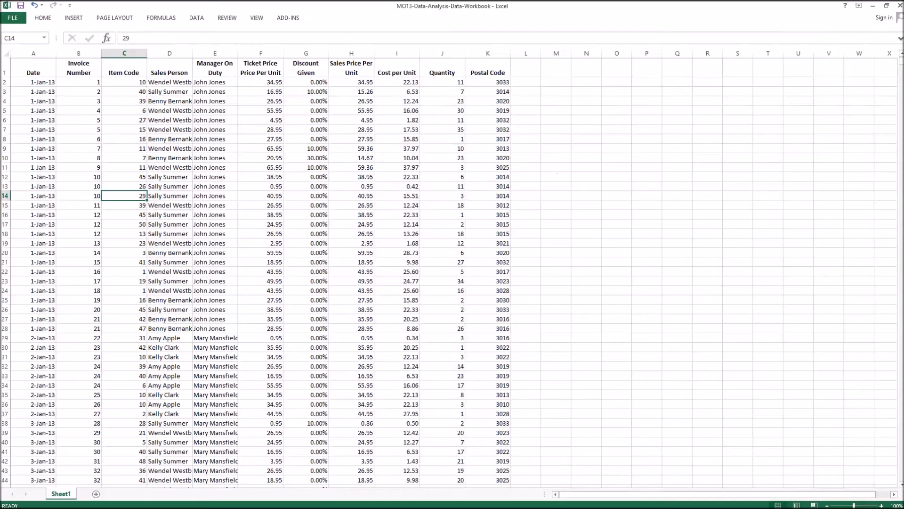
Examine the column headings of the sales data and the rows belonging to invoice 10.
left_click(36, 73)
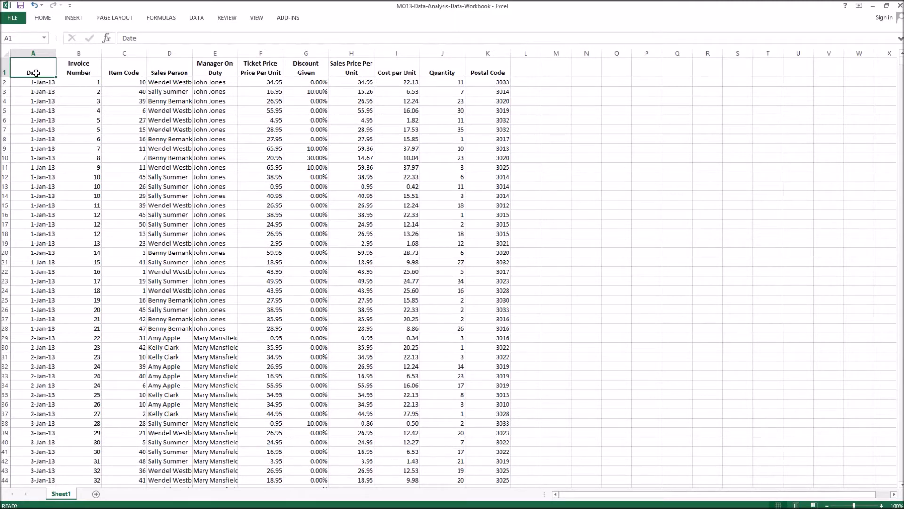
left_click(248, 70)
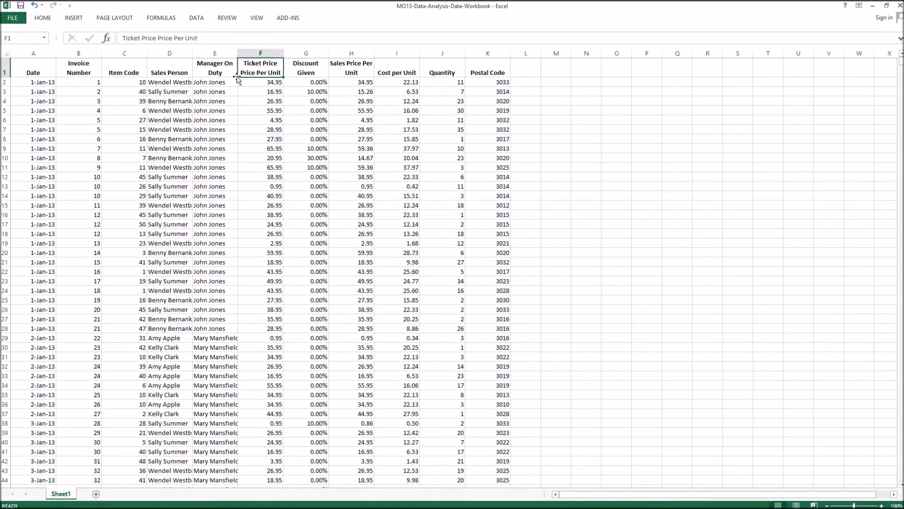
left_click(304, 70)
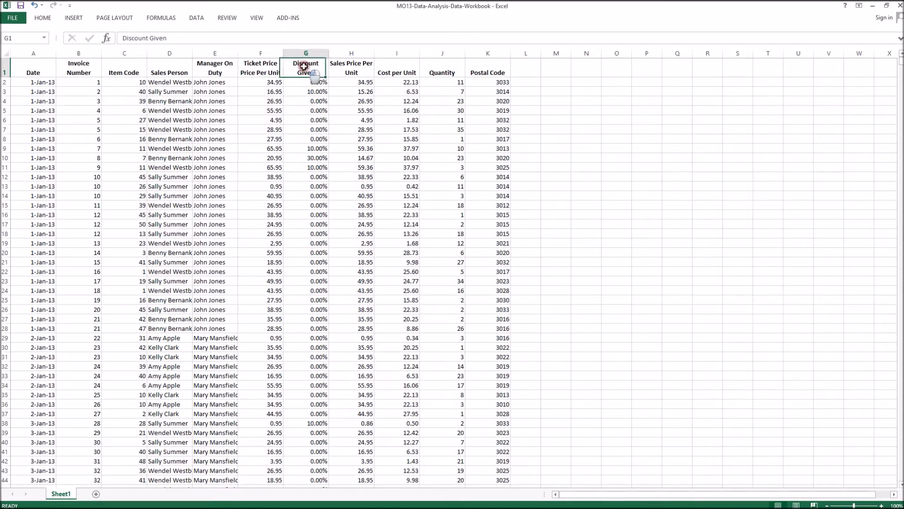
left_click(354, 72)
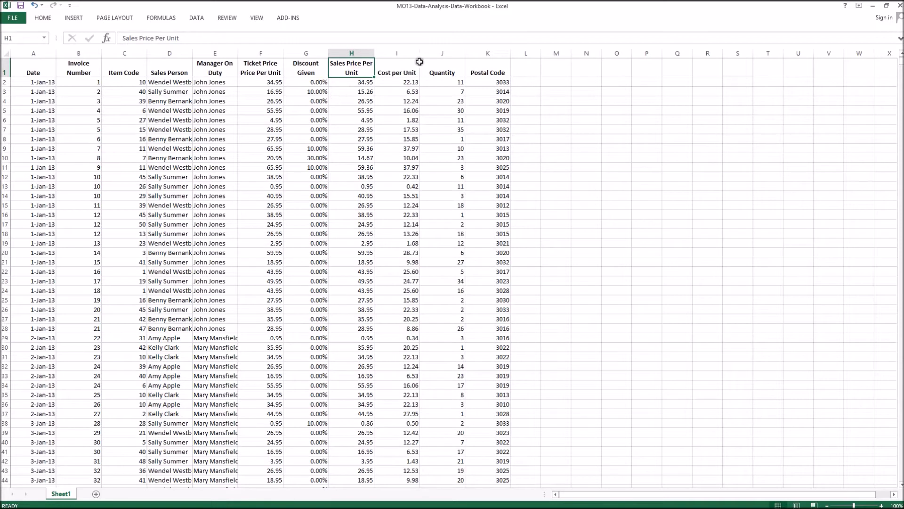
left_click(397, 65)
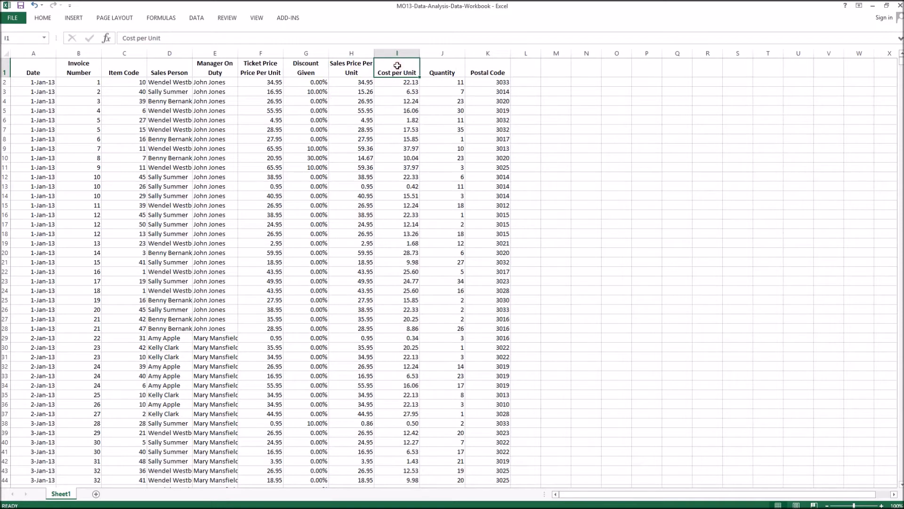
left_click(438, 68)
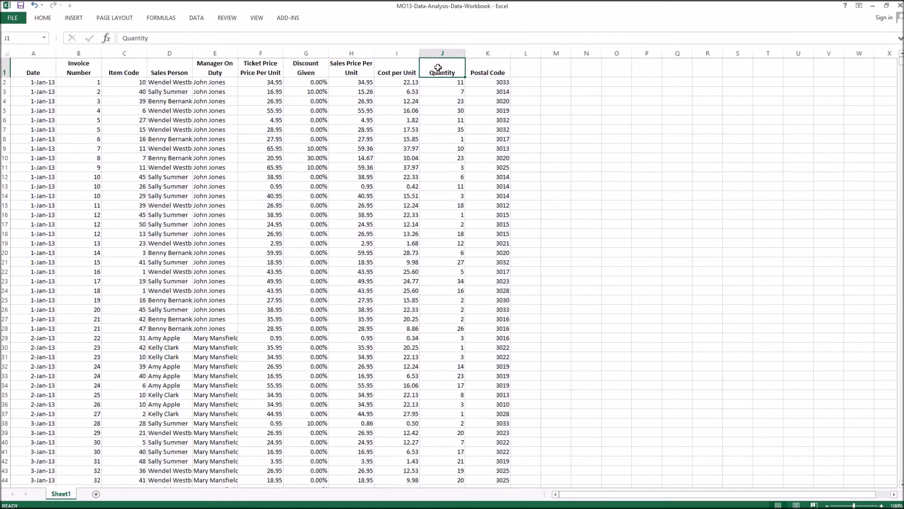
left_click(272, 73)
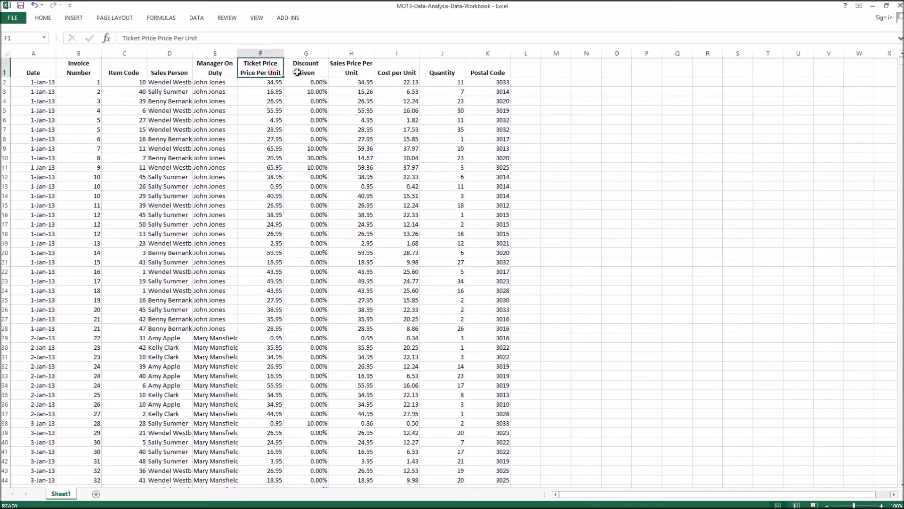
left_click(295, 72)
left_click(346, 76)
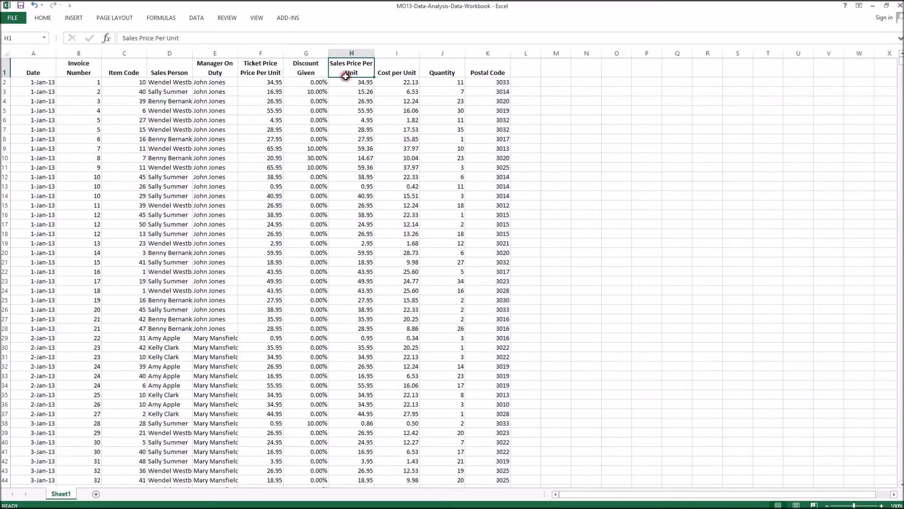
left_click(405, 71)
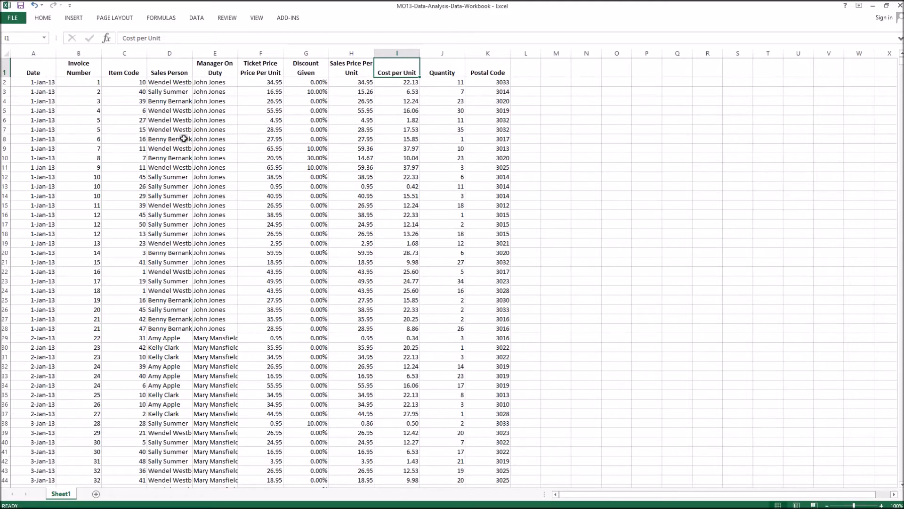
left_click(87, 176)
left_click_drag(86, 177, 88, 199)
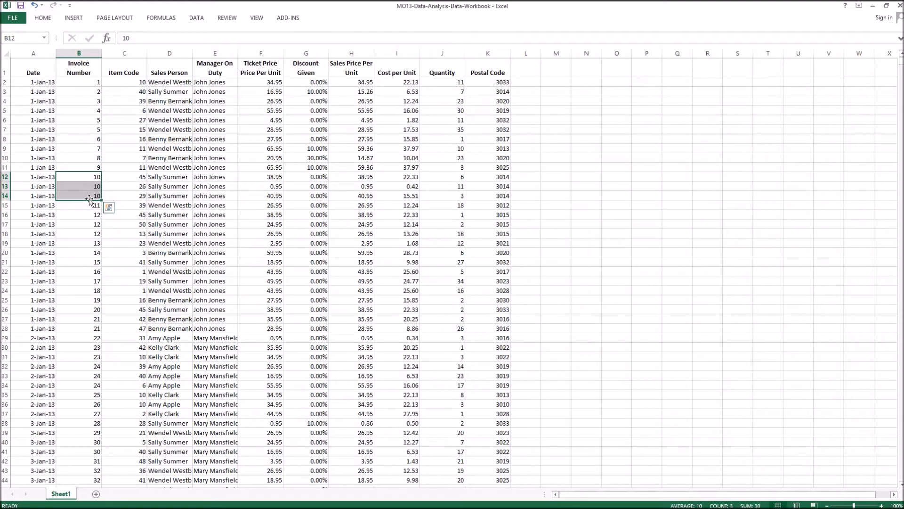
left_click(134, 177)
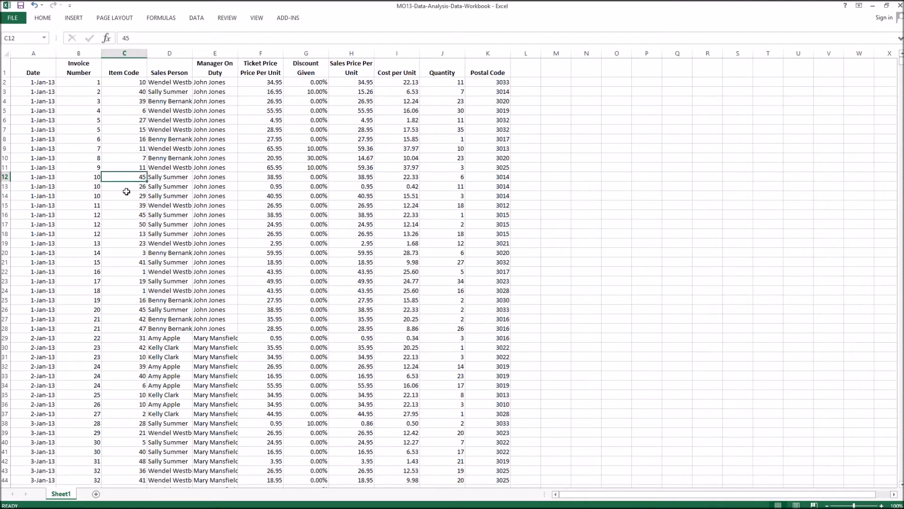
left_click(129, 196)
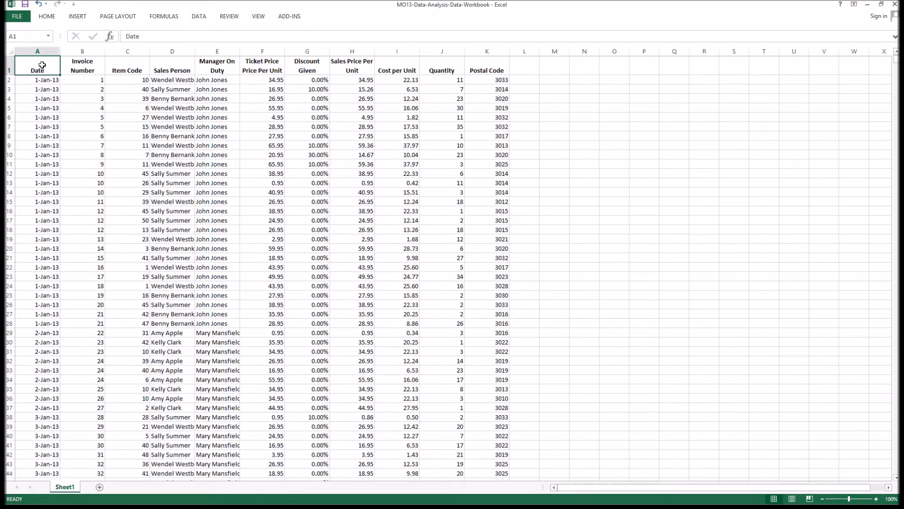
Insert a PivotTable from the whole sales data range on a new worksheet.
left_click(78, 17)
left_click(13, 42)
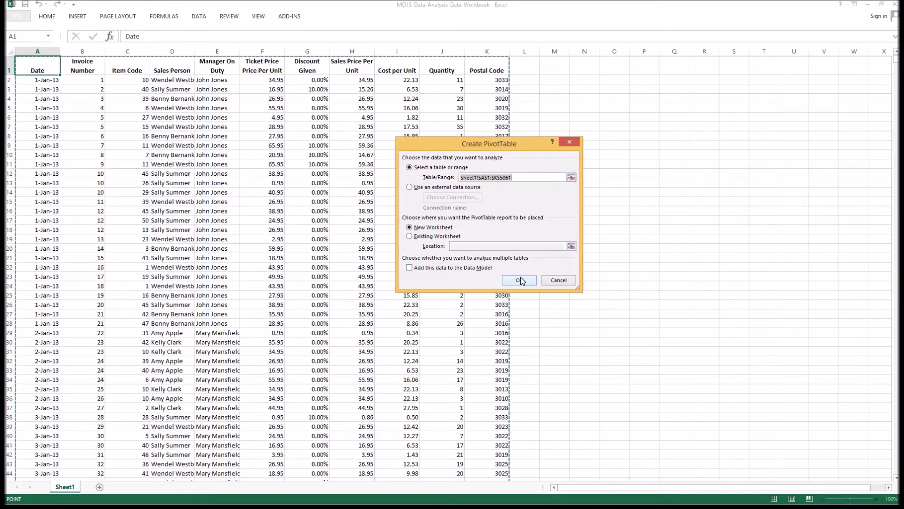
left_click(520, 279)
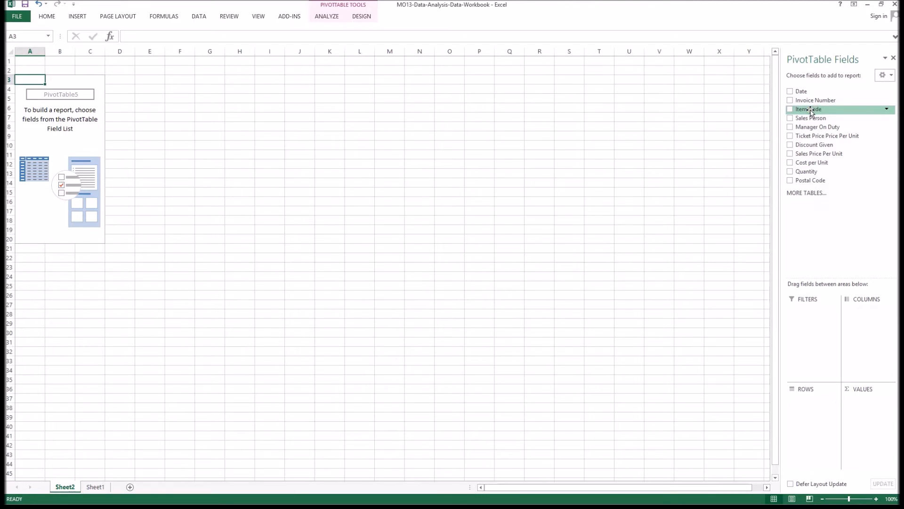
Add Item Code and Manager On Duty as PivotTable filters and Quantity as the summed value.
left_click_drag(811, 112, 811, 313)
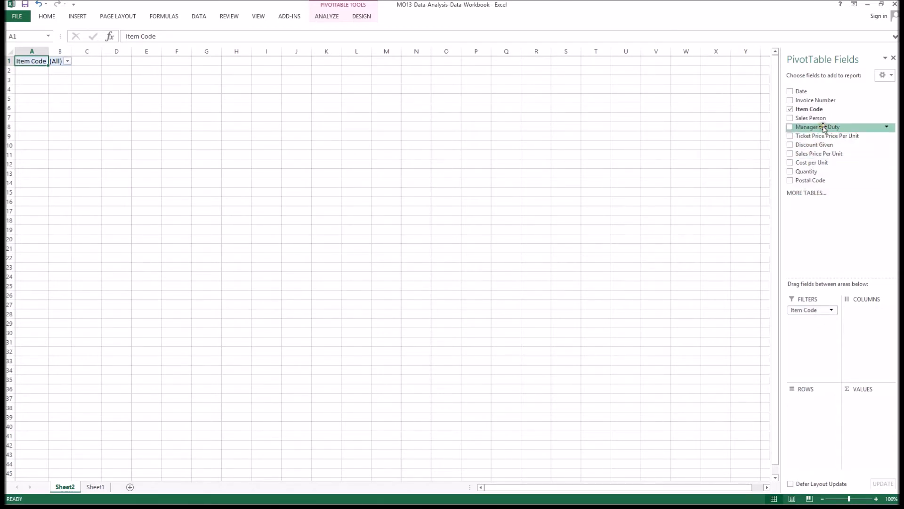
left_click_drag(823, 128, 836, 332)
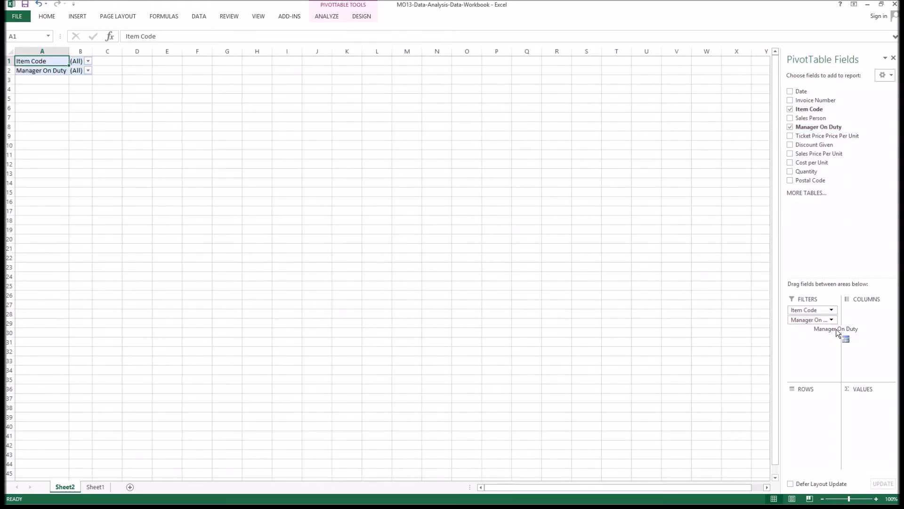
left_click(789, 172)
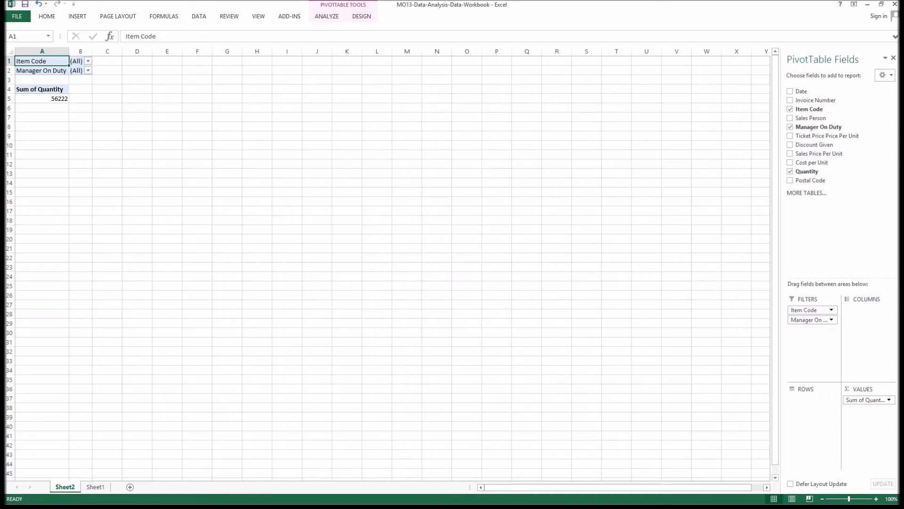
Filter the PivotTable to Item Code 10.
left_click(89, 62)
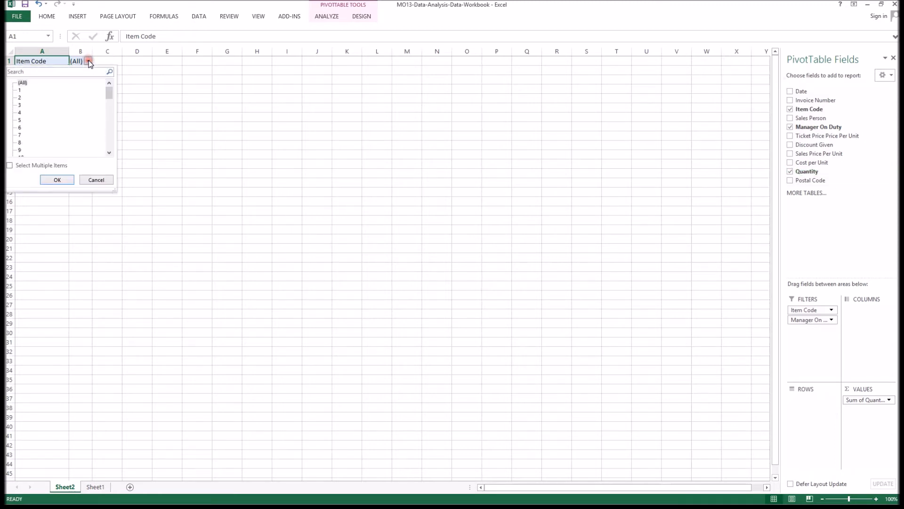
left_click(109, 153)
left_click(109, 152)
left_click(20, 142)
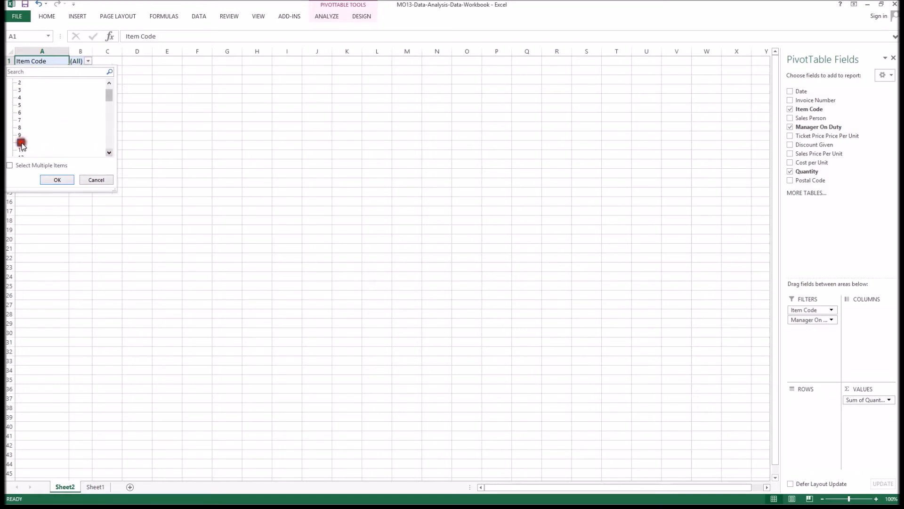
left_click(57, 179)
Filter the Manager On Duty field to the first manager in the list.
left_click(38, 72)
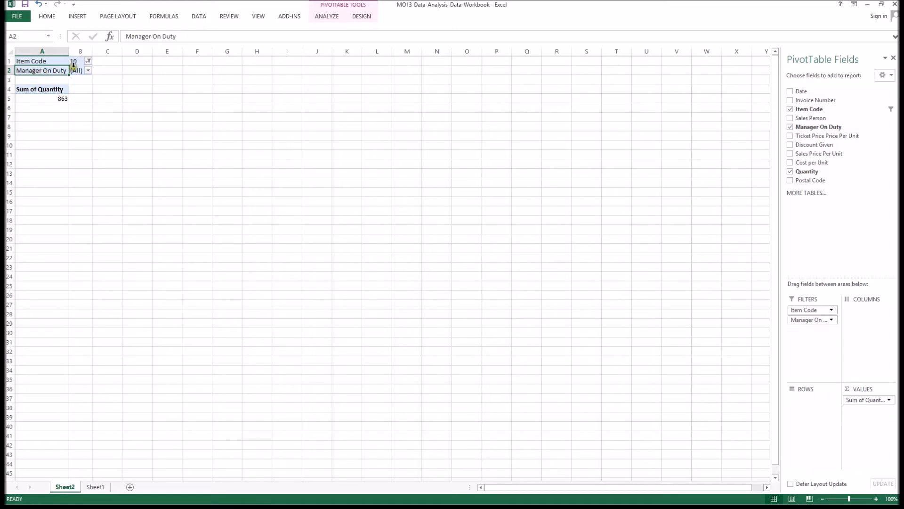
left_click(87, 71)
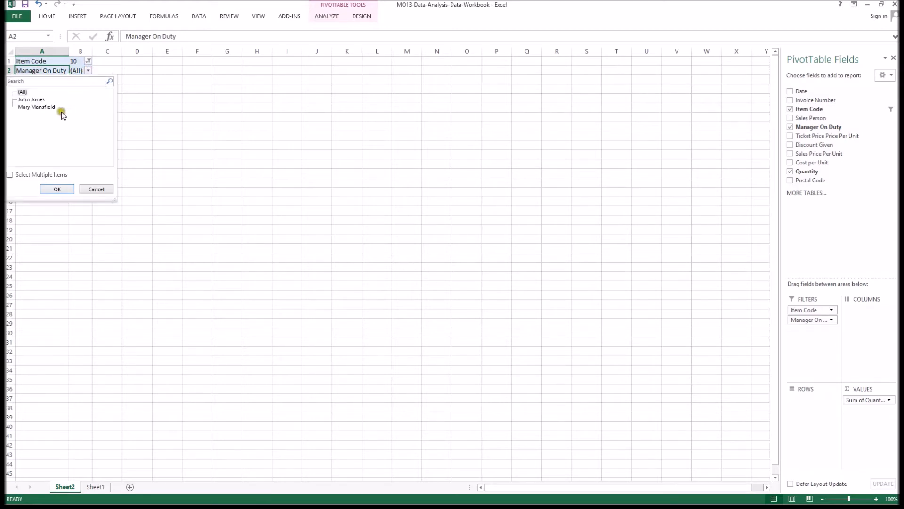
left_click(41, 99)
left_click(66, 188)
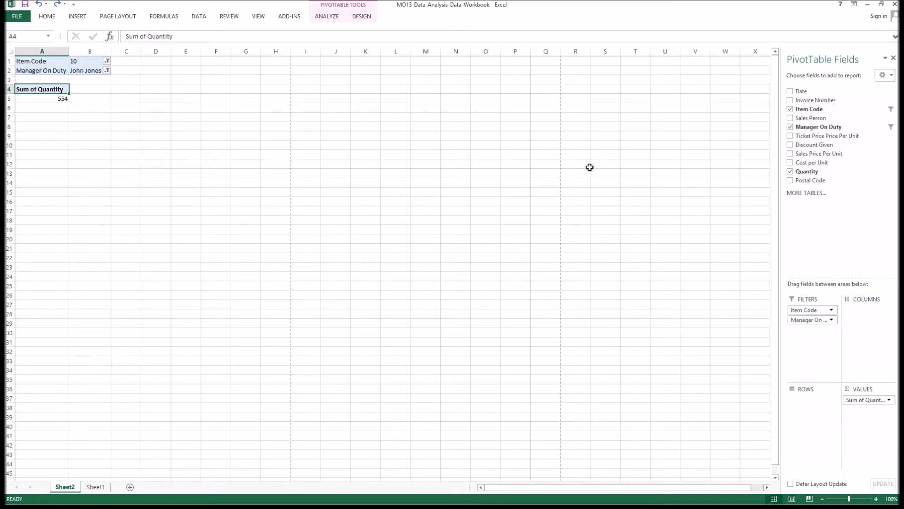
Rename the Sum of Quantity value heading to Quantity.
left_click_drag(148, 36, 77, 35)
key("BackSpace")
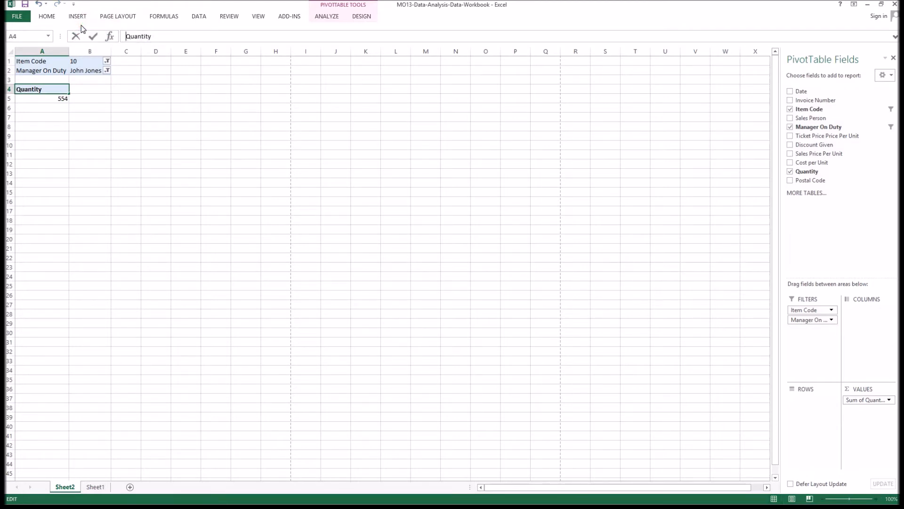
key("Return")
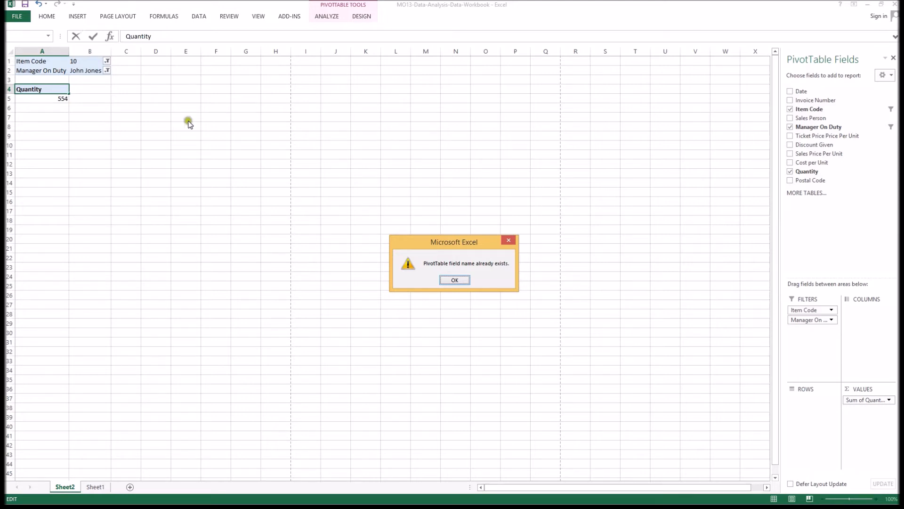
left_click(455, 280)
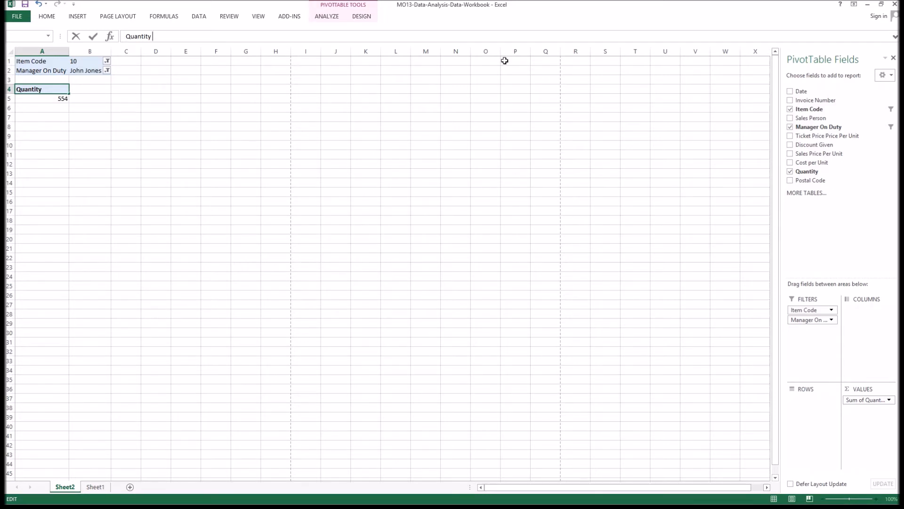
key("Return")
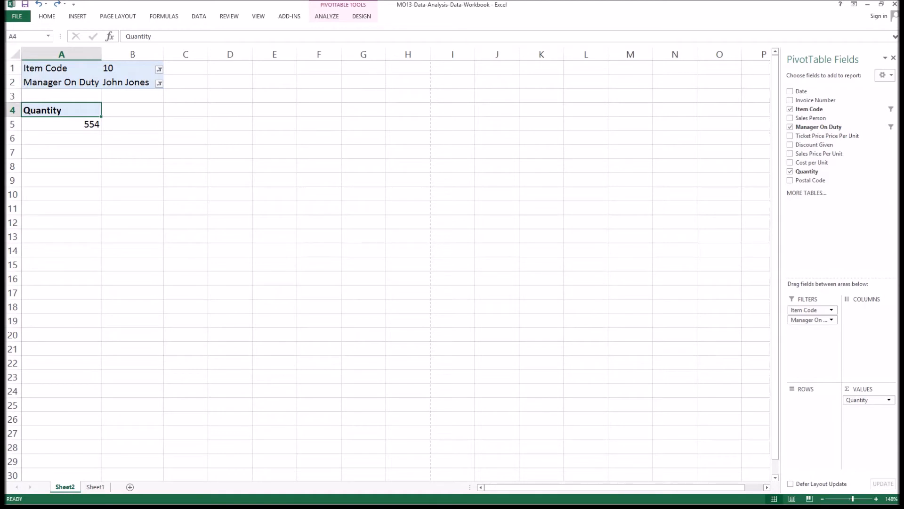
Remove the Quantity, Item Code and Manager On Duty fields from the PivotTable.
right_click(82, 109)
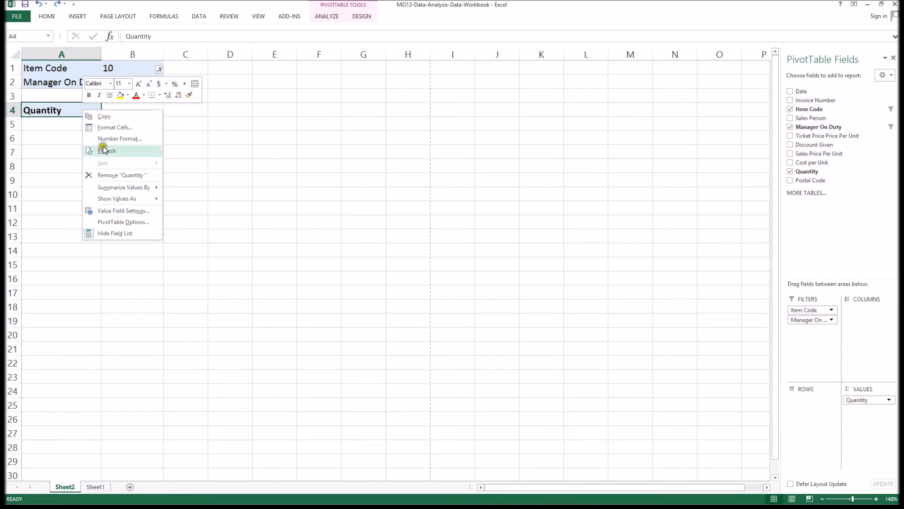
left_click(117, 175)
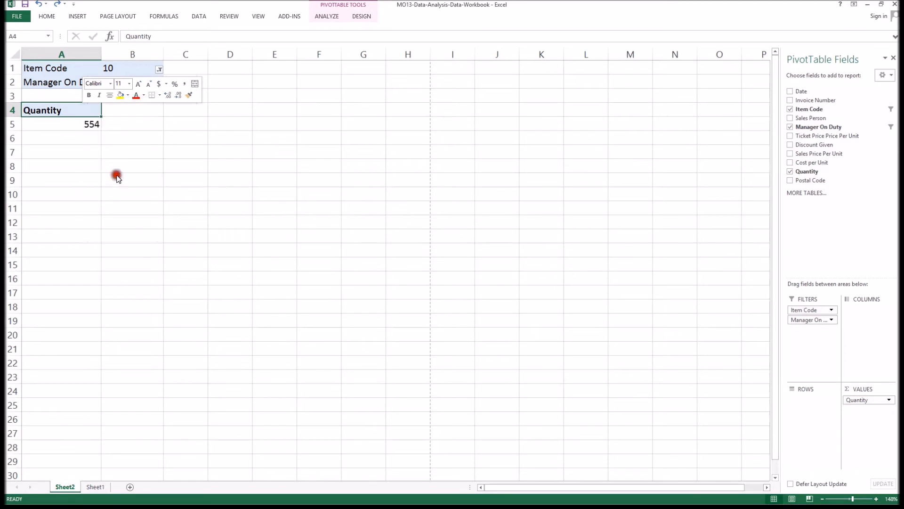
right_click(78, 66)
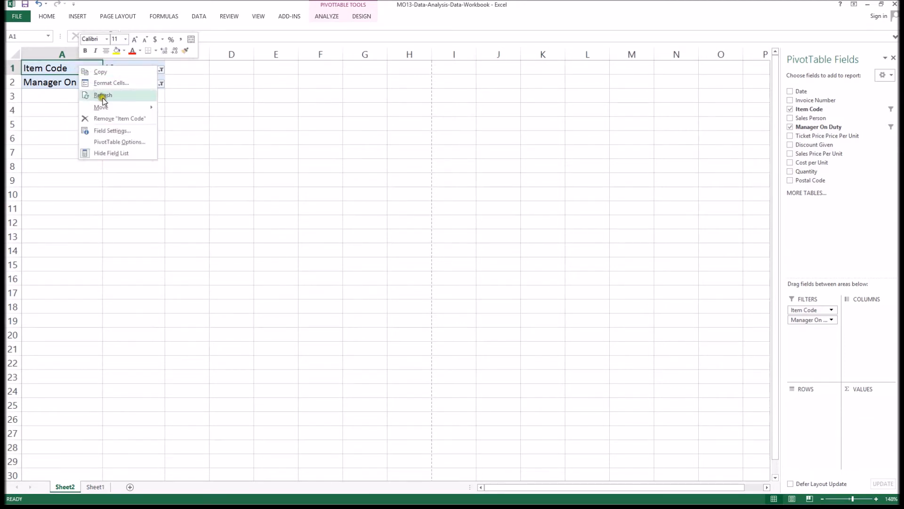
left_click(115, 118)
right_click(69, 81)
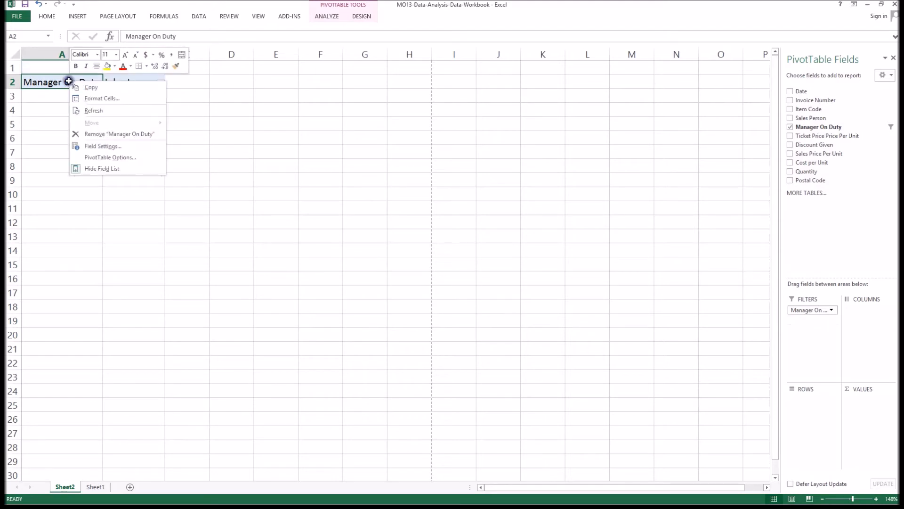
left_click(122, 134)
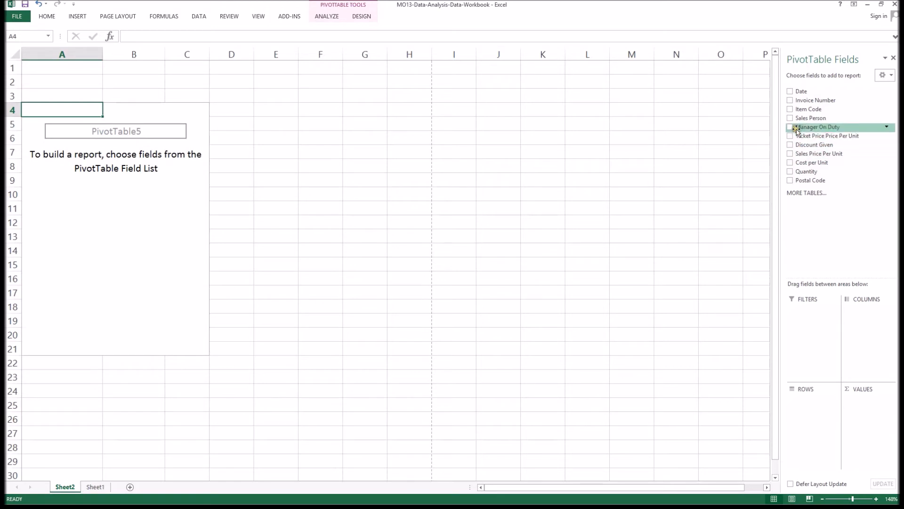
Add Item Code as a row field and Quantity as a value field in the empty PivotTable.
left_click(790, 109)
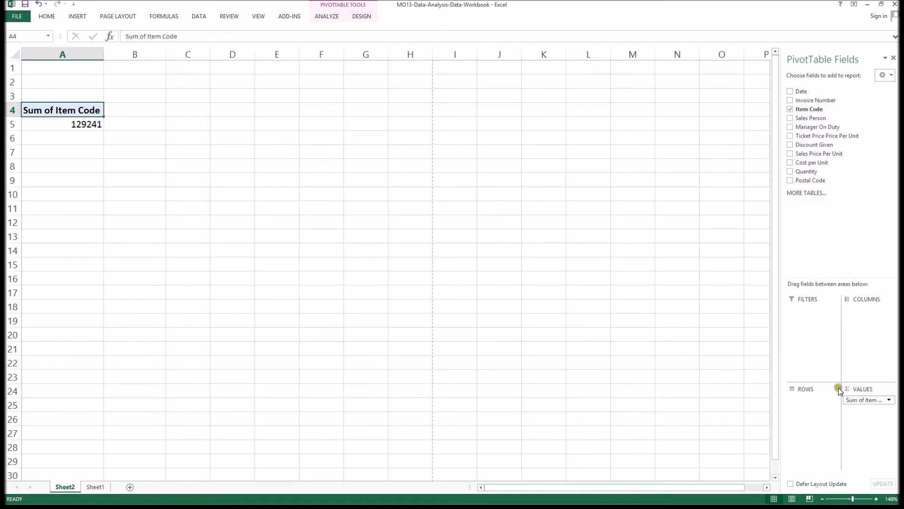
left_click_drag(859, 400, 809, 405)
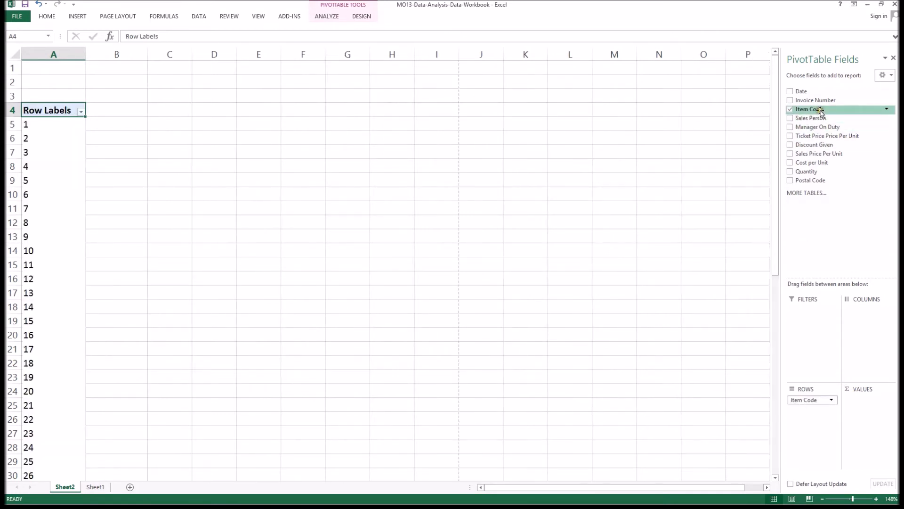
left_click(790, 172)
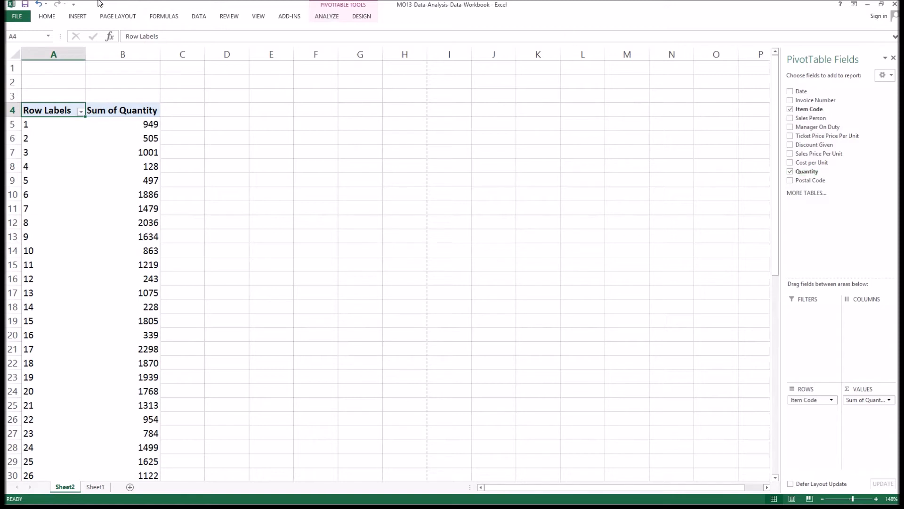
Rename the Row Labels heading to Item Code.
left_click_drag(173, 35, 78, 33)
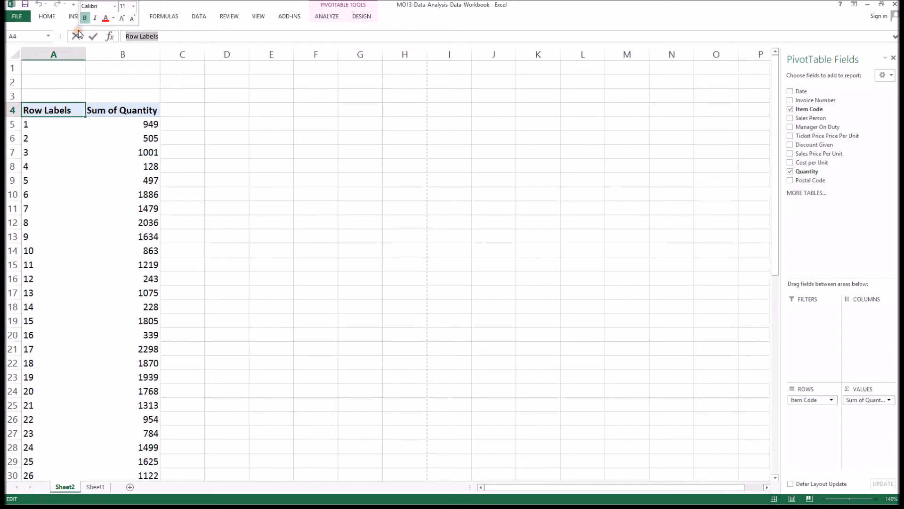
type("Item ")
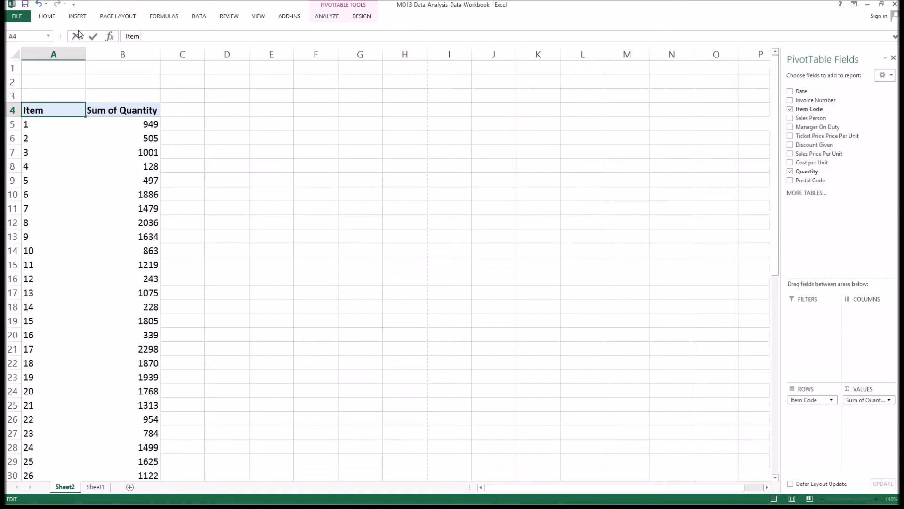
type("Code")
key("Return")
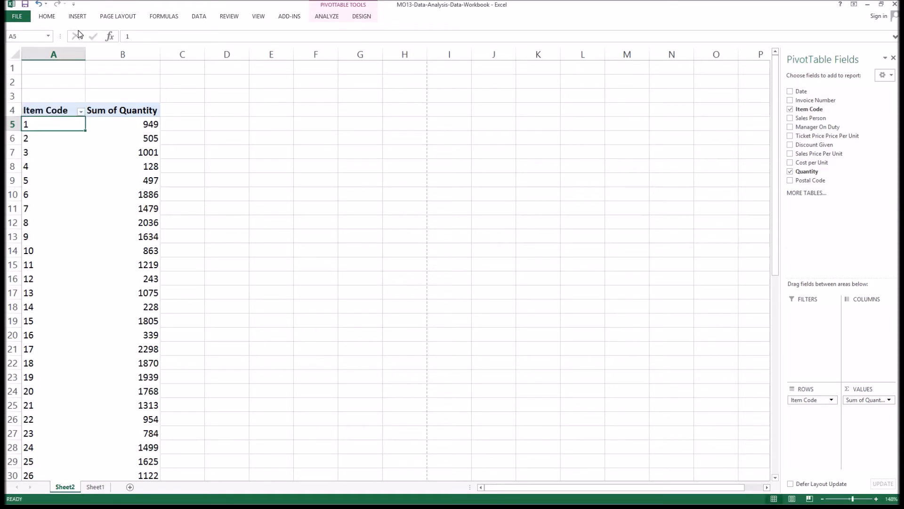
Rename the Sum of Quantity heading to Quantity.
left_click(123, 109)
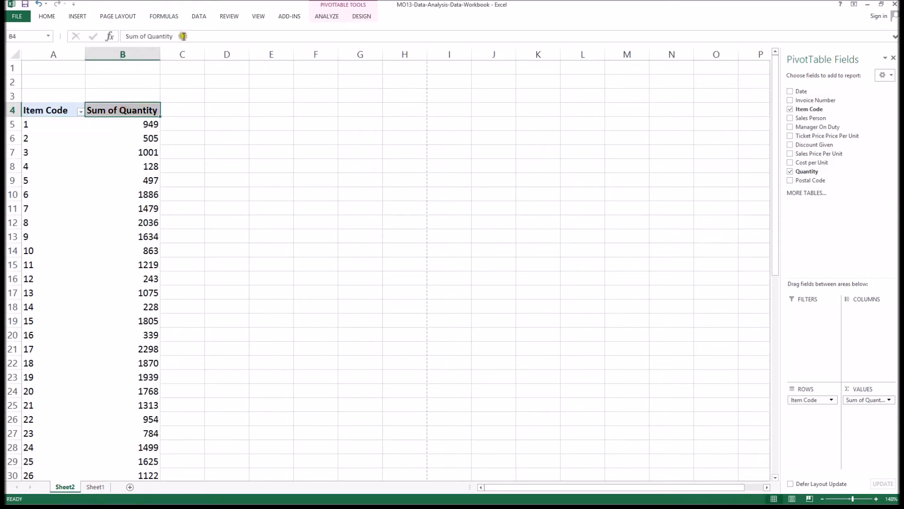
left_click(184, 36)
left_click_drag(147, 36, 113, 36)
key("BackSpace")
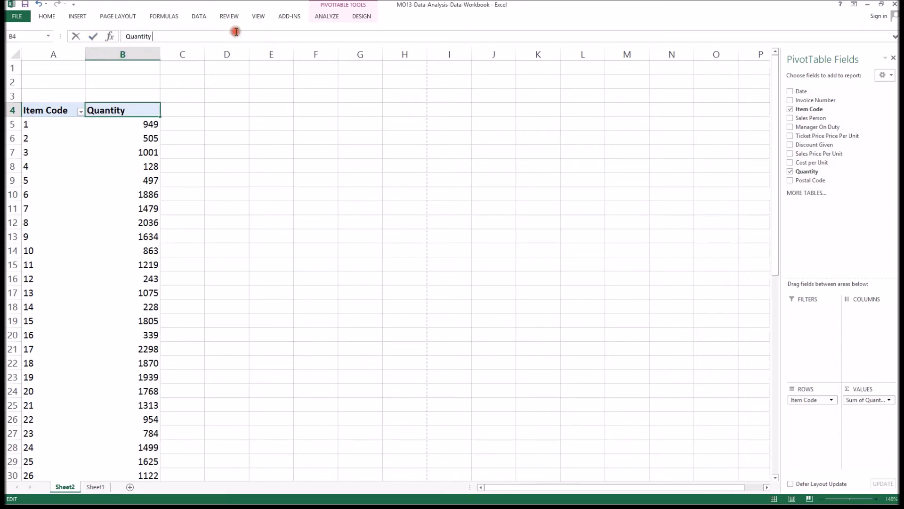
key("Return")
key("Down")
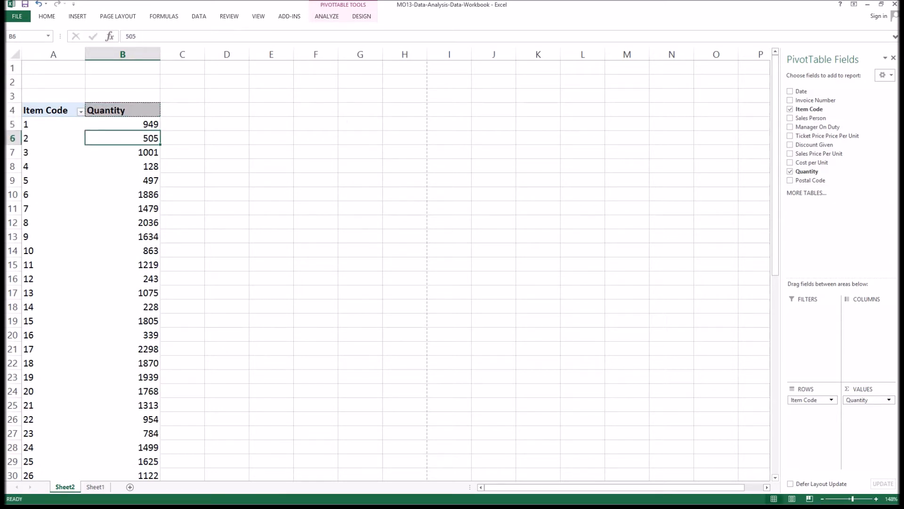
Sort the Item Codes by Quantity from largest to smallest.
left_click(142, 124)
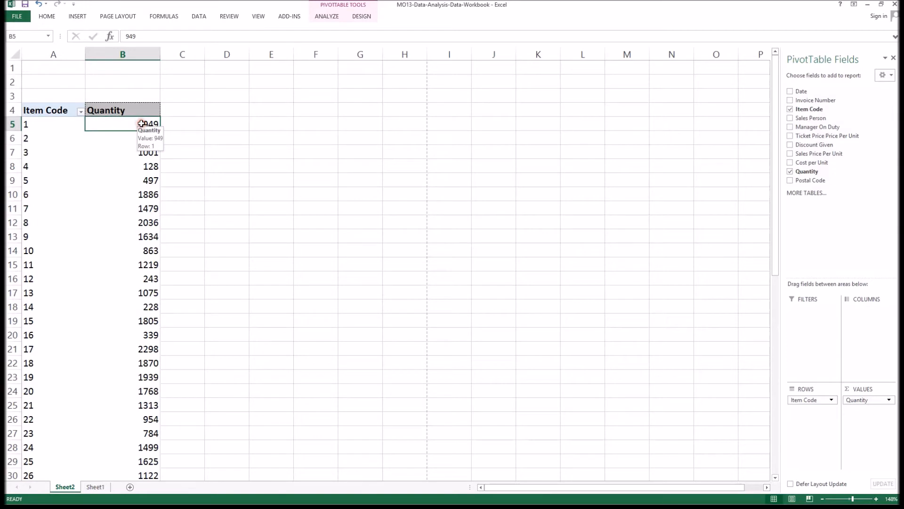
right_click(142, 124)
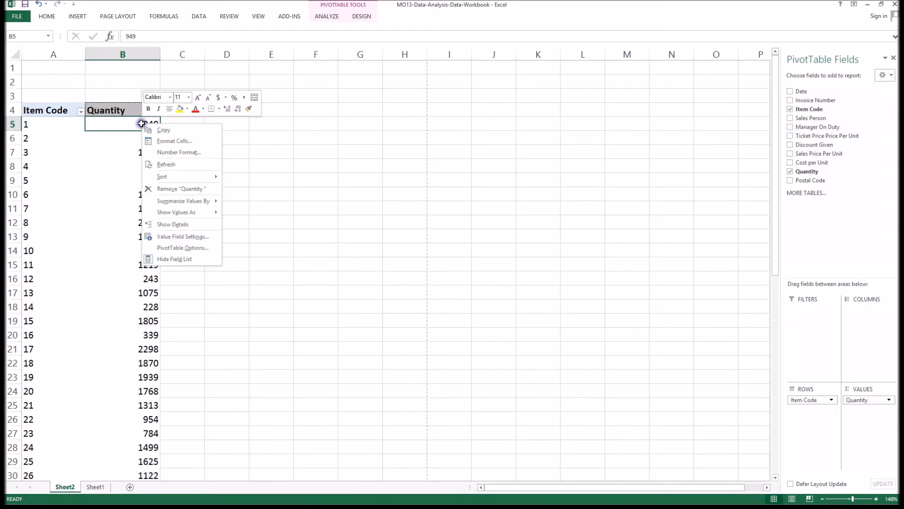
mouse_move(168, 176)
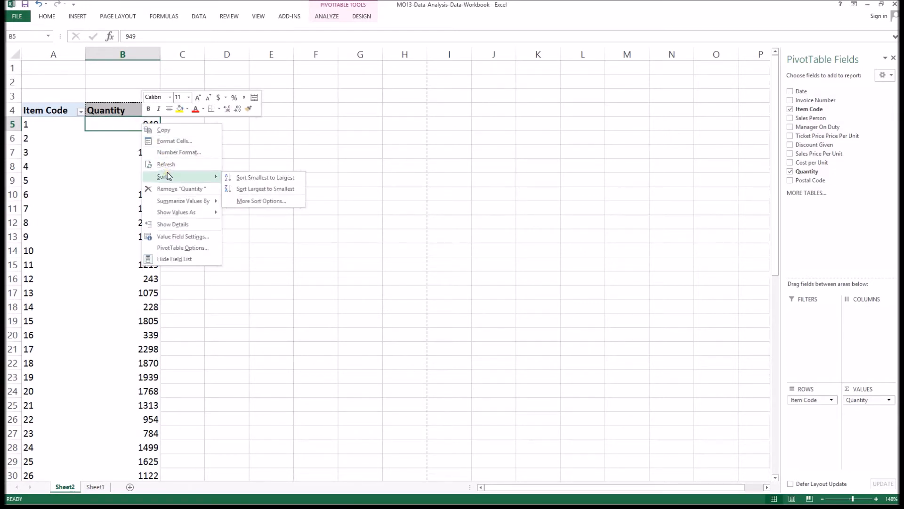
left_click(276, 189)
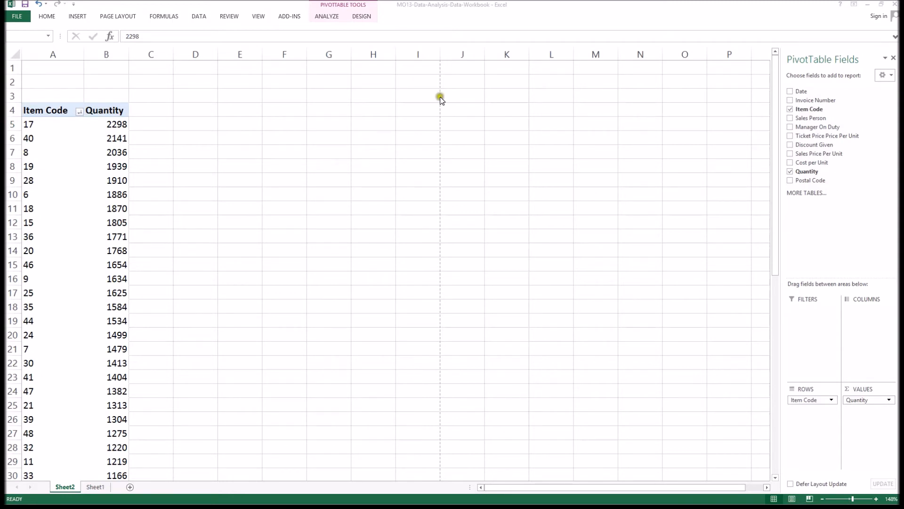
Filter the Item Codes to the top 3 by Quantity with a Top 10 value filter, and undo it.
left_click(34, 120)
left_click(34, 120)
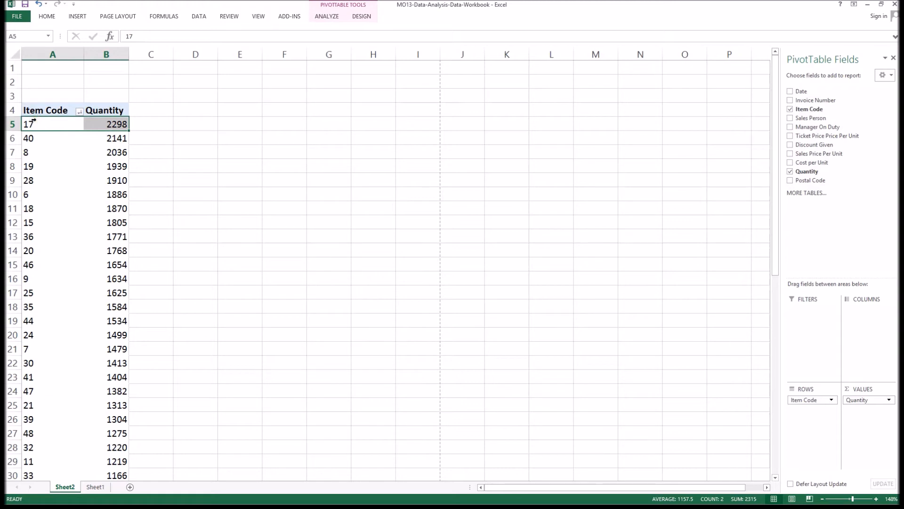
left_click(57, 124)
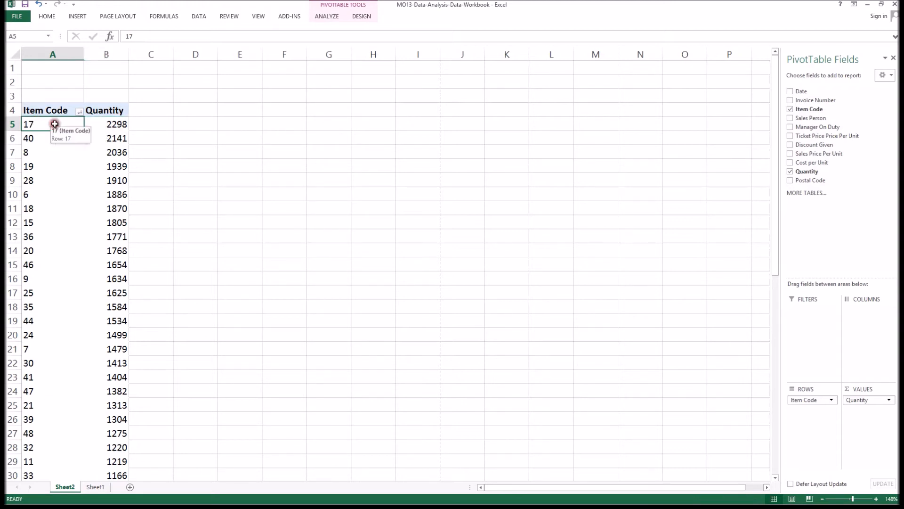
left_click(79, 111)
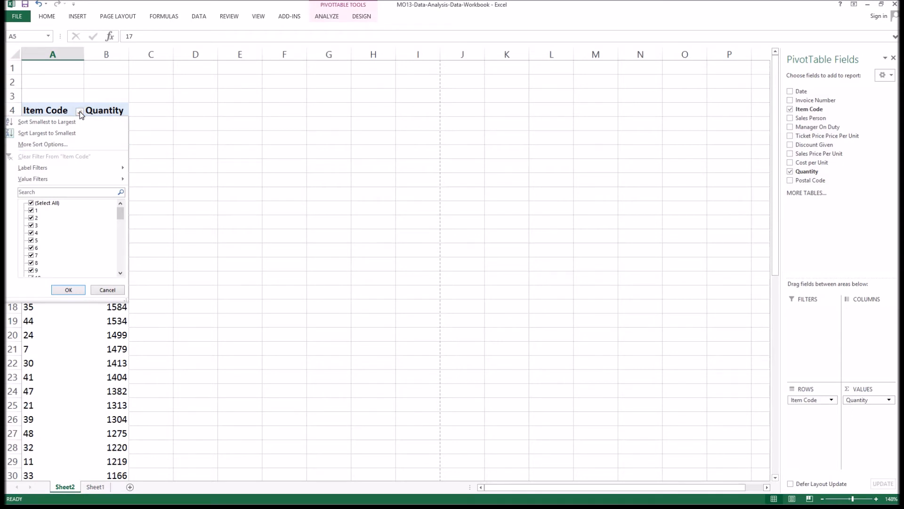
mouse_move(64, 177)
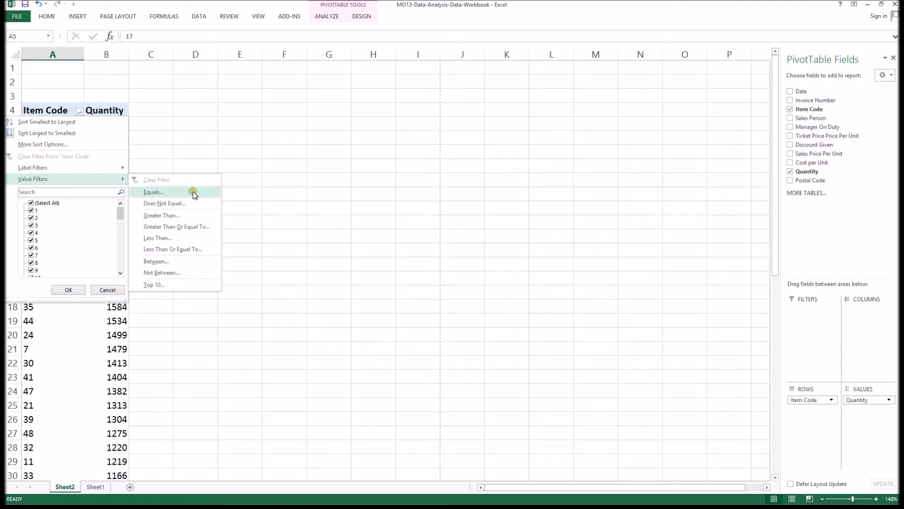
left_click(163, 285)
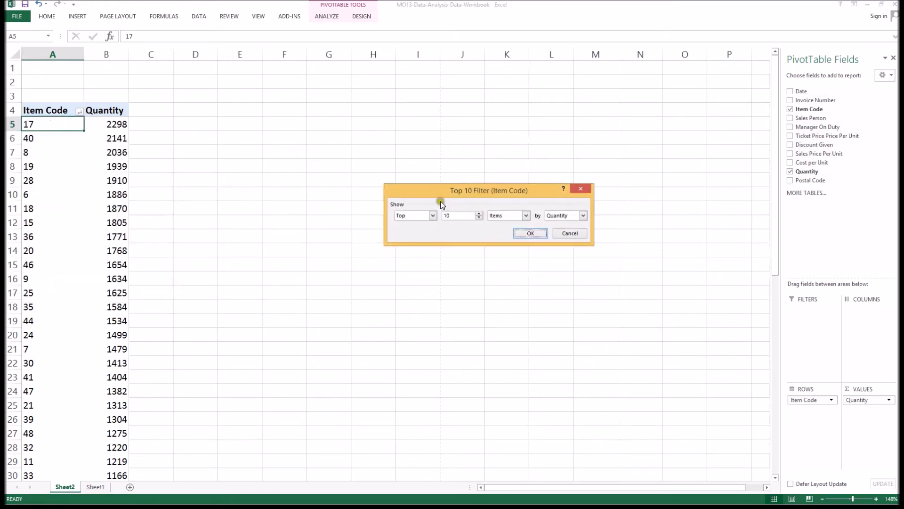
left_click_drag(463, 216, 422, 216)
type("3")
left_click(533, 234)
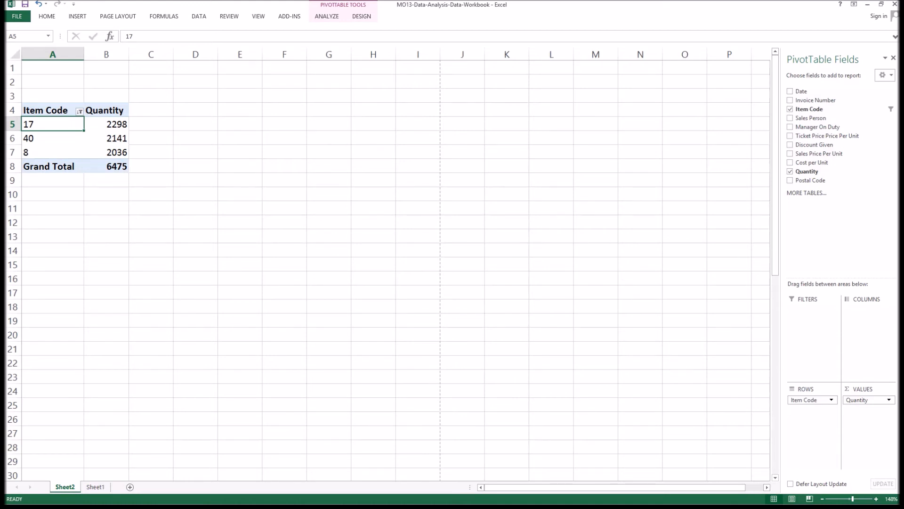
key("ctrl+z")
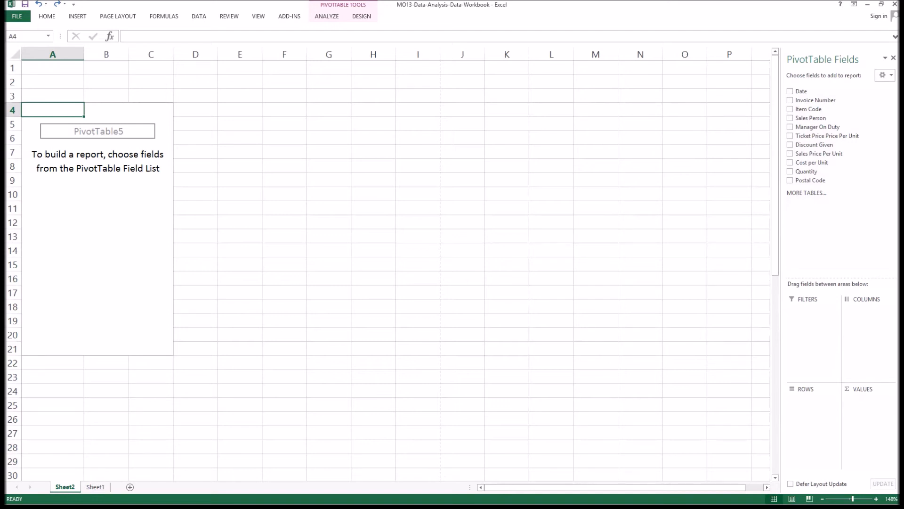
Build the PivotTable with Item Code and Sales Person as row fields and Quantity as the value field.
left_click_drag(808, 109, 815, 404)
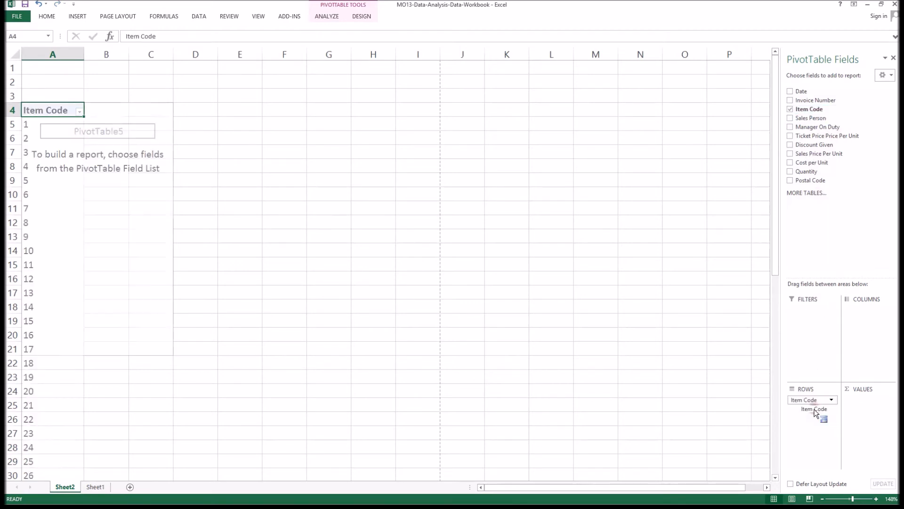
left_click(791, 118)
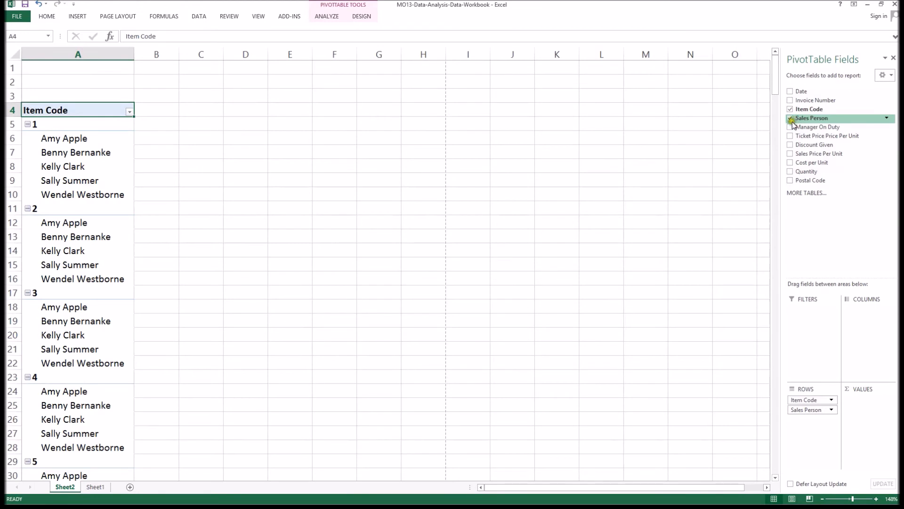
left_click(790, 172)
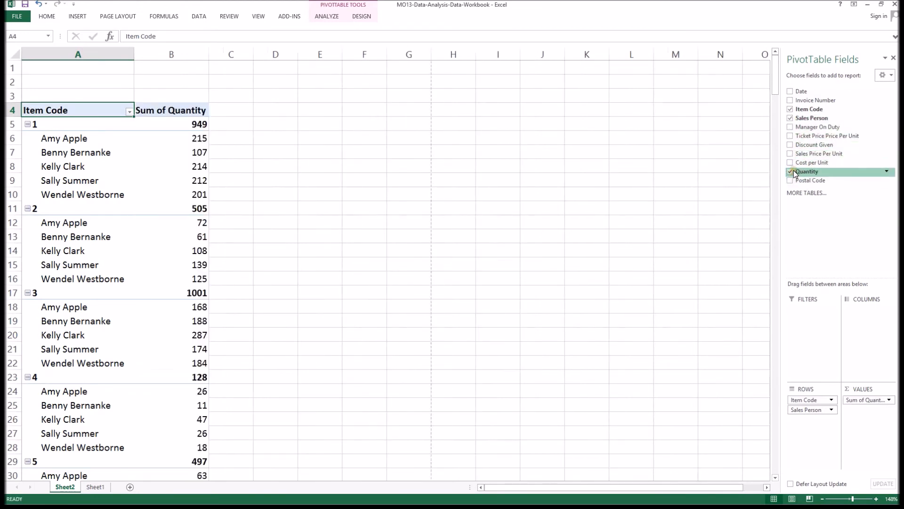
Switch the PivotTable report layout to tabular form and turn off subtotals.
right_click(83, 111)
left_click(71, 109)
left_click(365, 15)
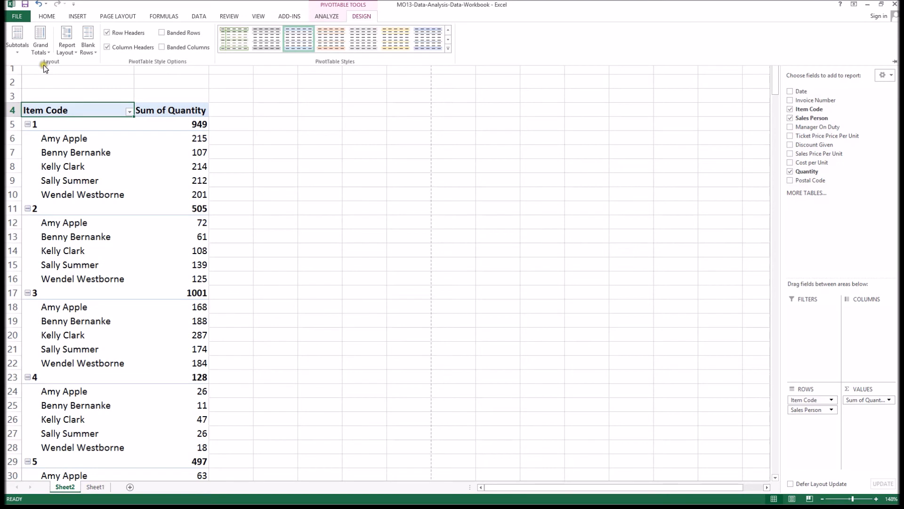
left_click(69, 55)
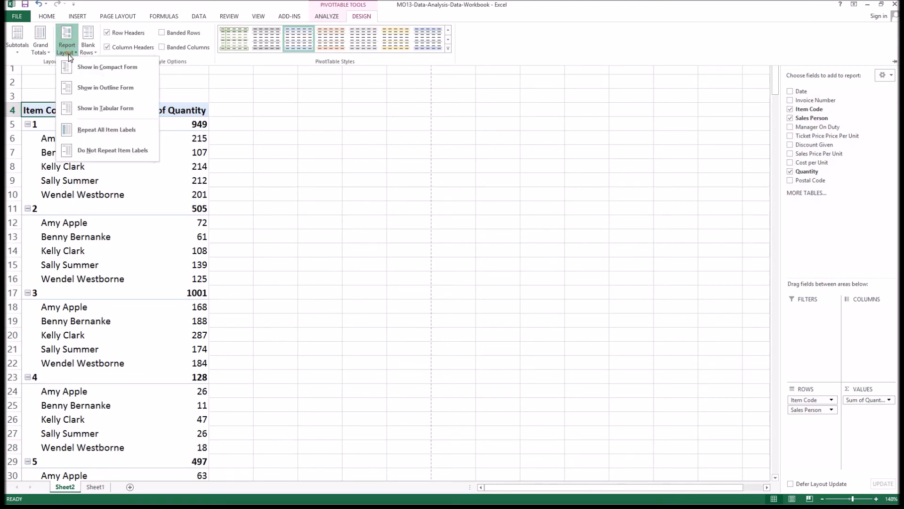
left_click(103, 111)
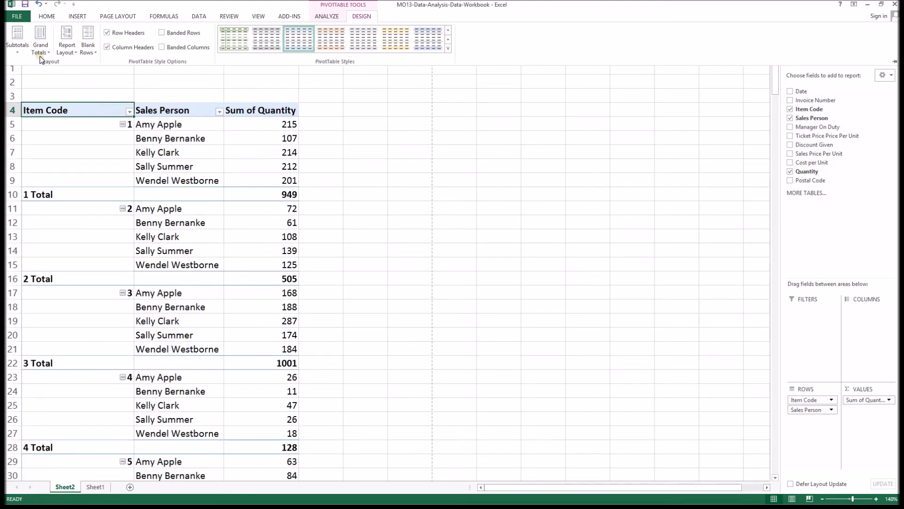
left_click(18, 49)
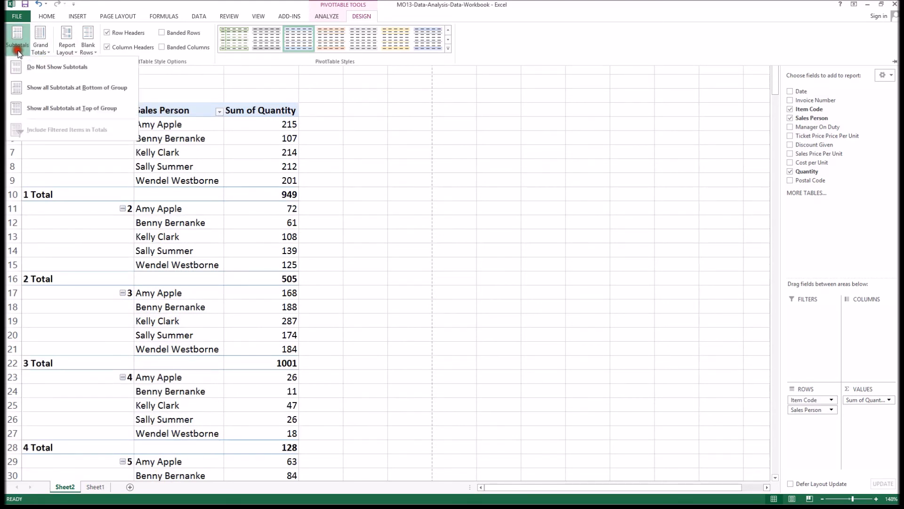
left_click(44, 67)
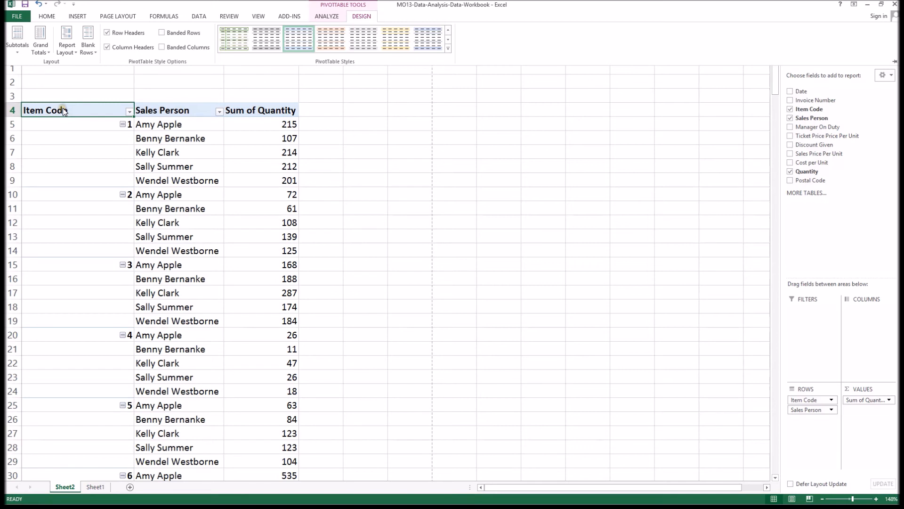
Change the Sum of Quantity column heading to Quantity.
left_click(260, 111)
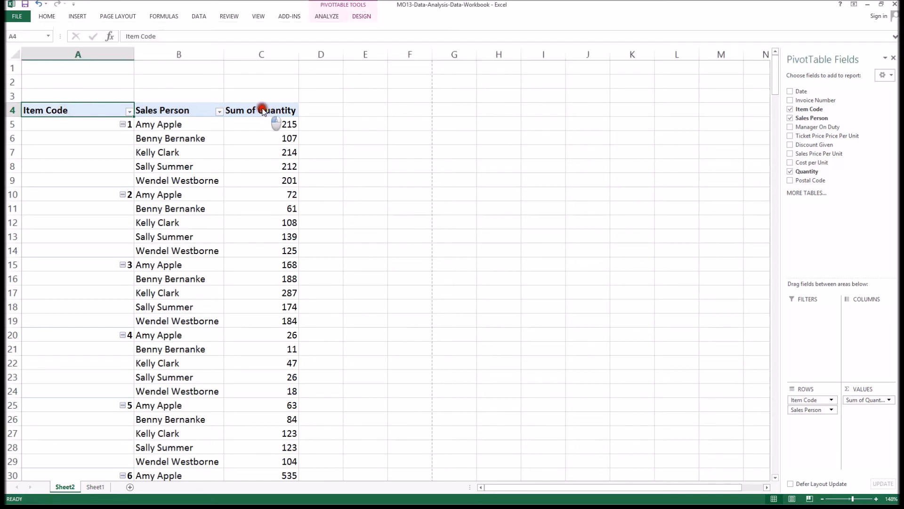
double_click(135, 36)
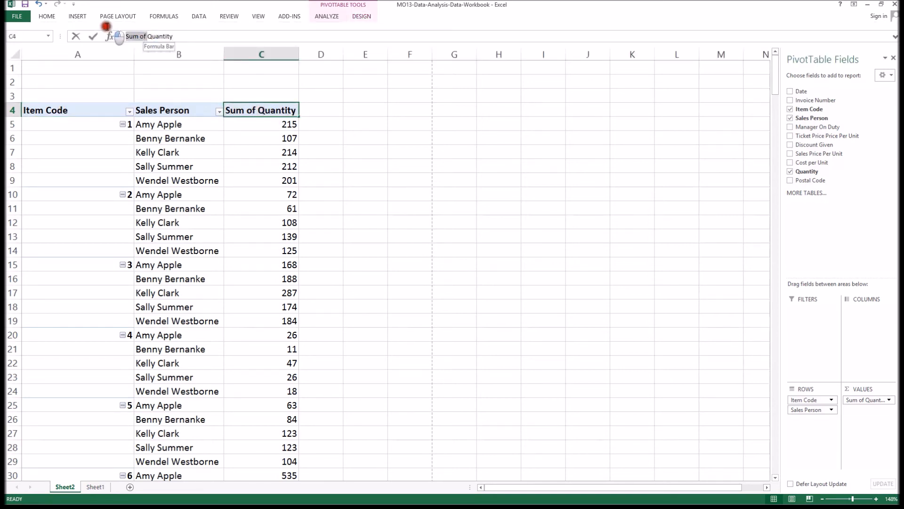
key("BackSpace")
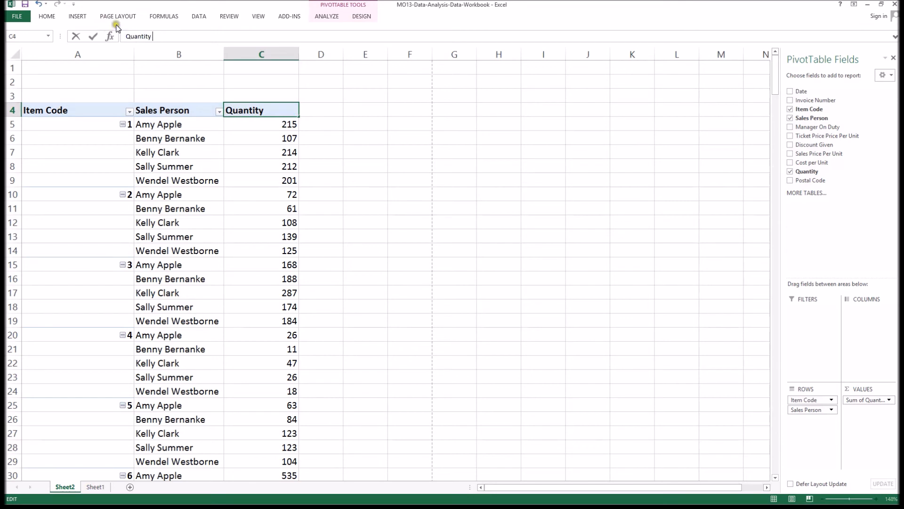
key("Return")
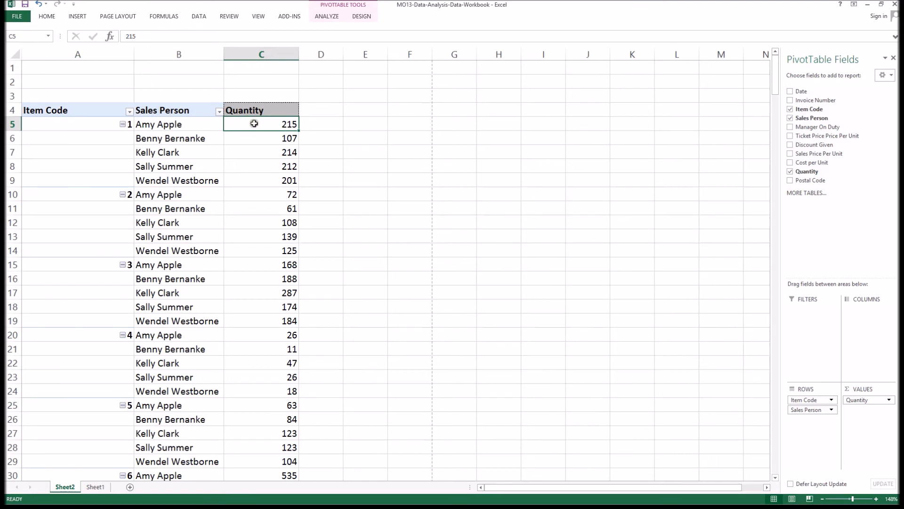
Filter the Item Codes to the top 1 item by Quantity with a Top 10 value filter.
left_click(129, 111)
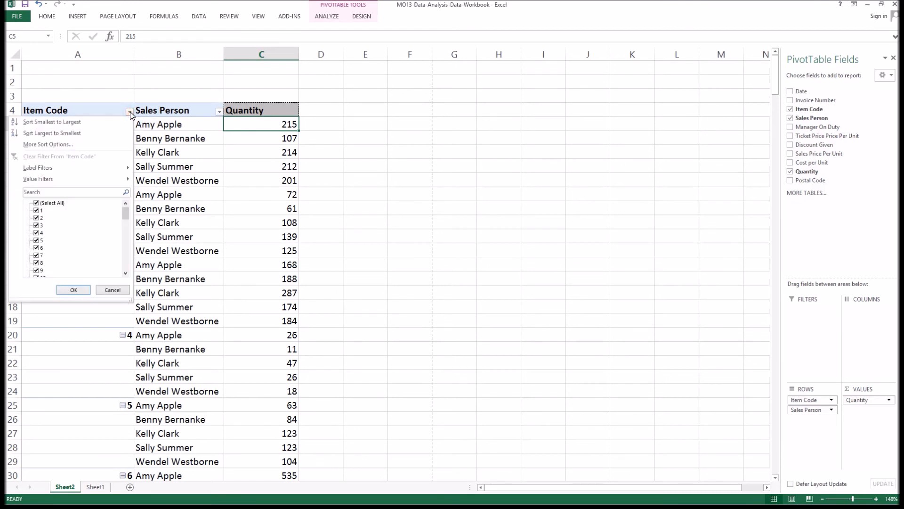
mouse_move(61, 178)
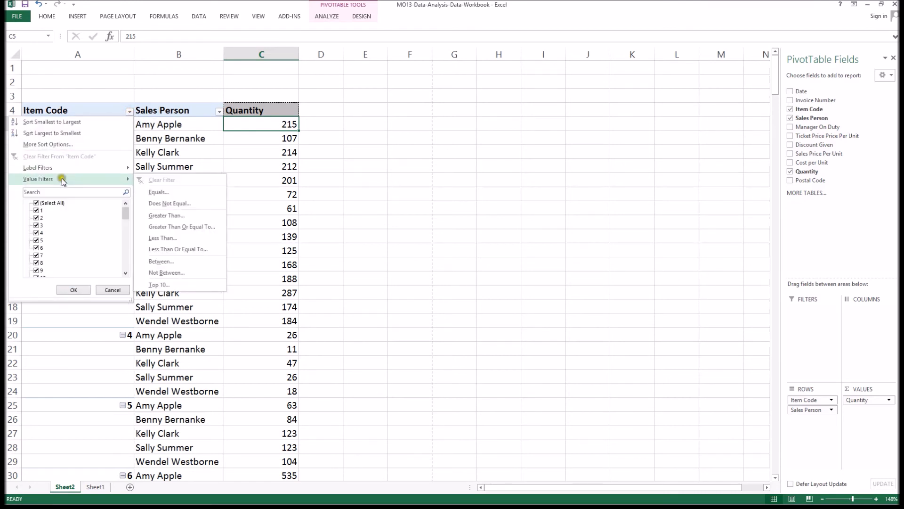
left_click(183, 284)
left_click(461, 214)
left_click_drag(460, 214, 434, 216)
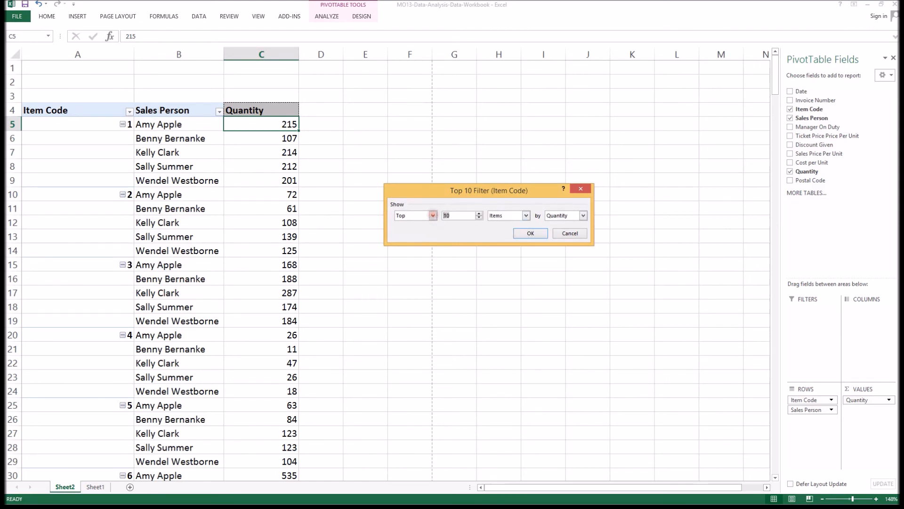
type("1")
left_click(530, 235)
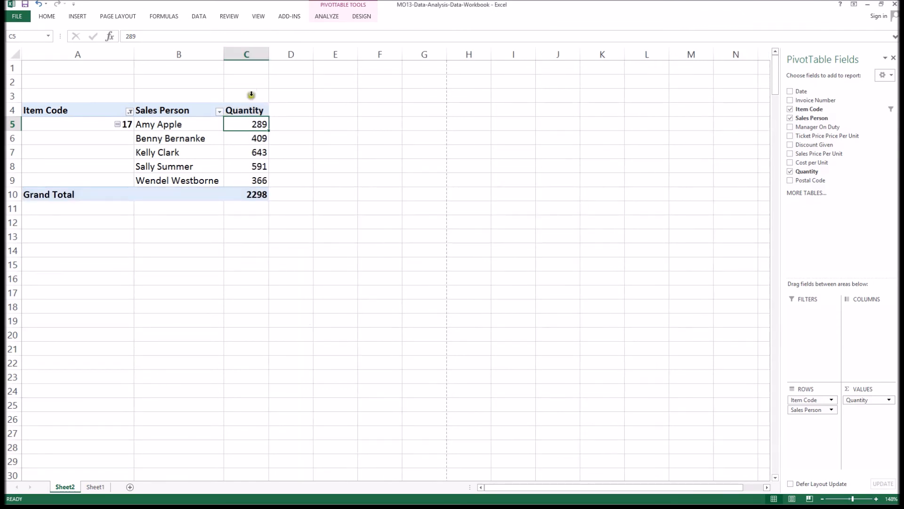
Examine the quantities each sales person sold for the remaining item code.
left_click(175, 152)
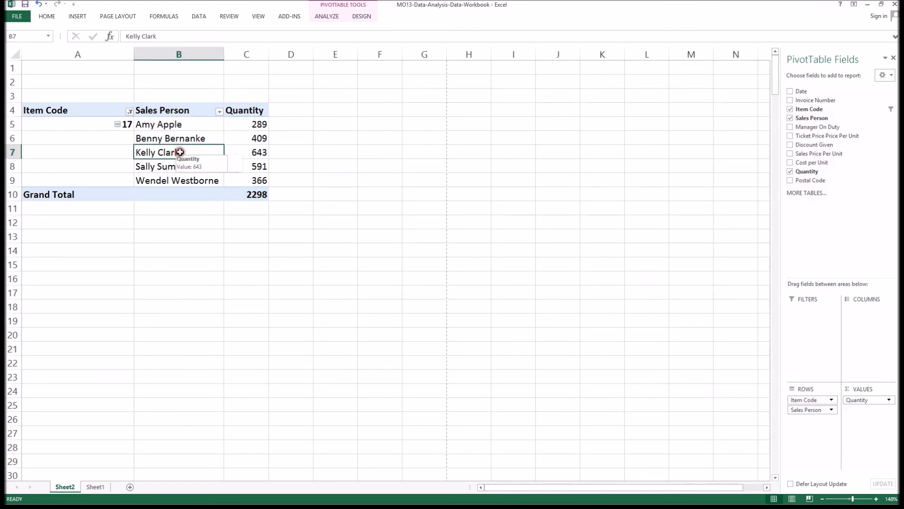
left_click(244, 151)
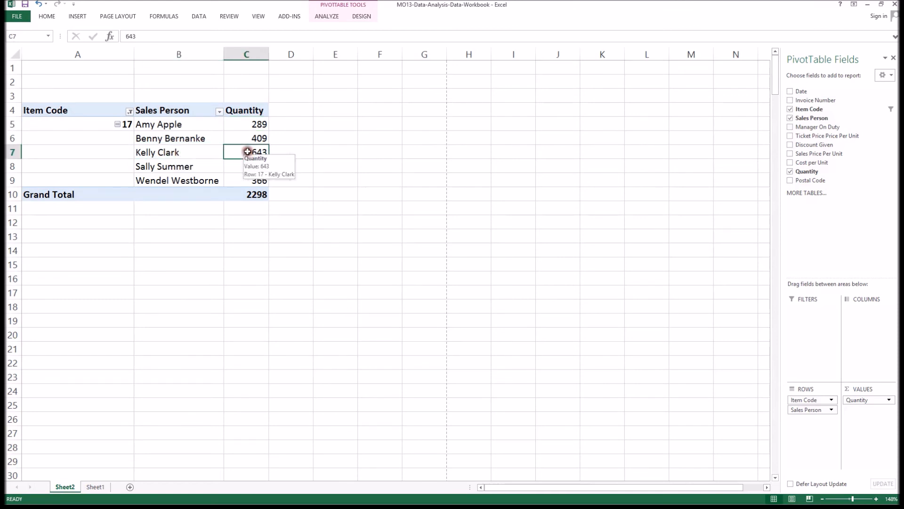
left_click(191, 146)
left_click_drag(202, 154, 242, 153)
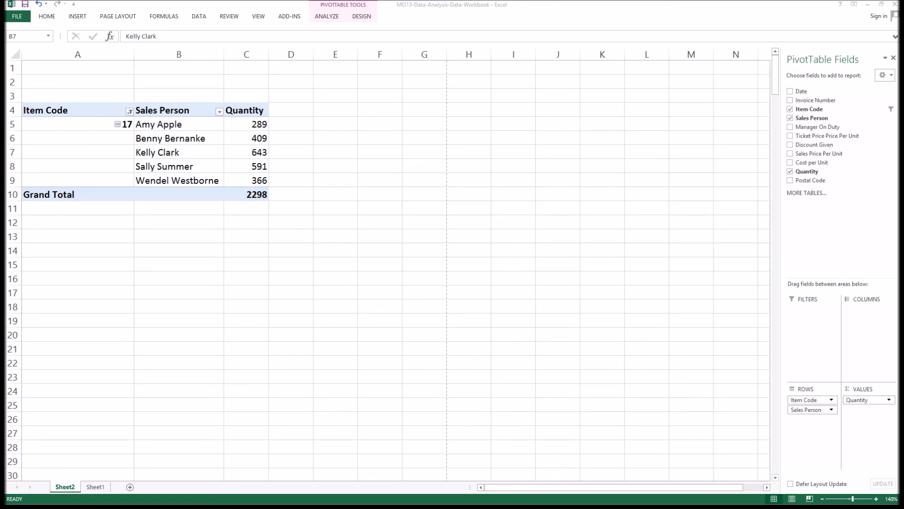
left_click(237, 172)
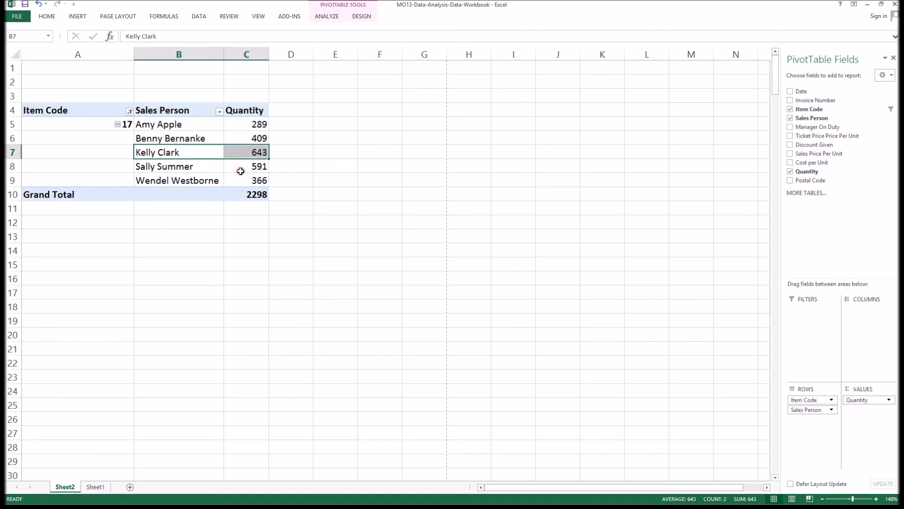
left_click(241, 171)
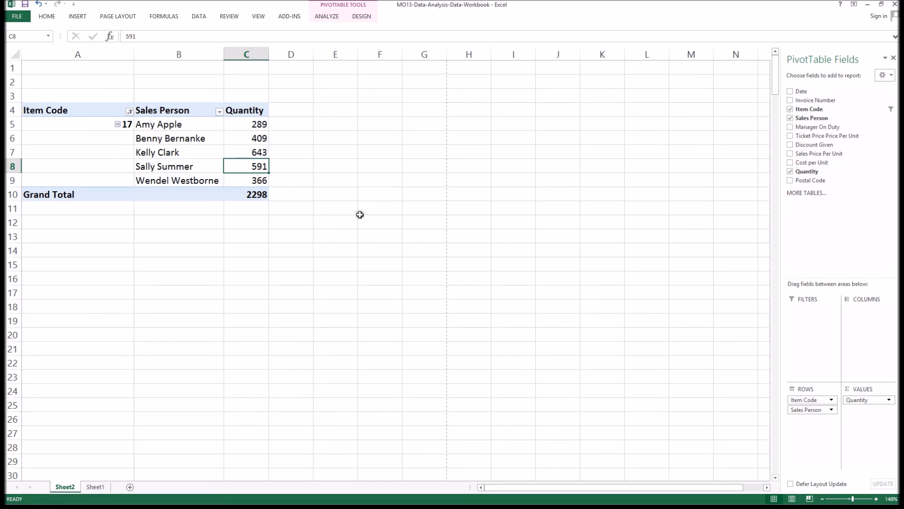
Insert a new column before Cost per Unit on the data sheet and head it Sales.
left_click(94, 488)
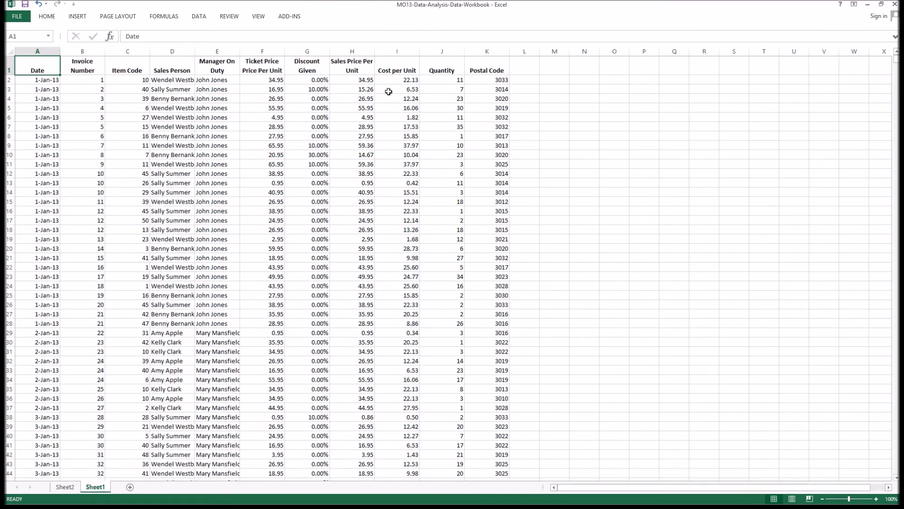
left_click(386, 51)
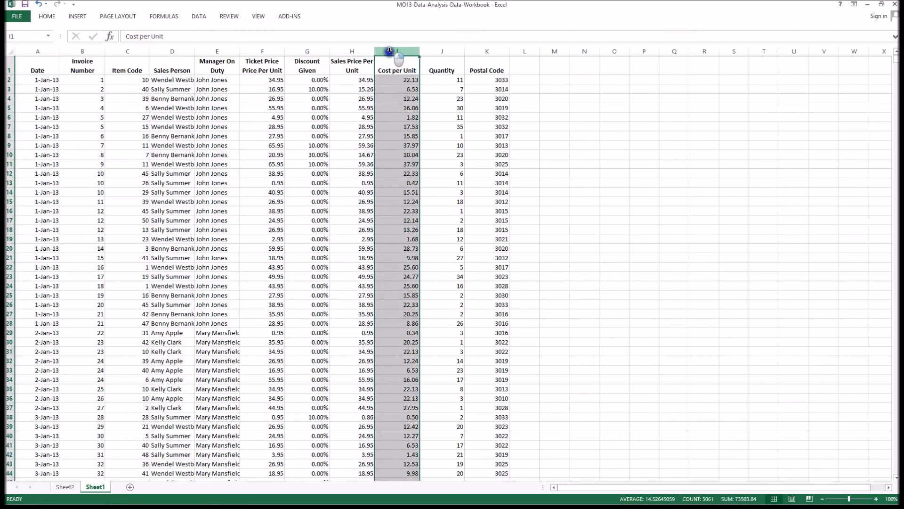
right_click(389, 51)
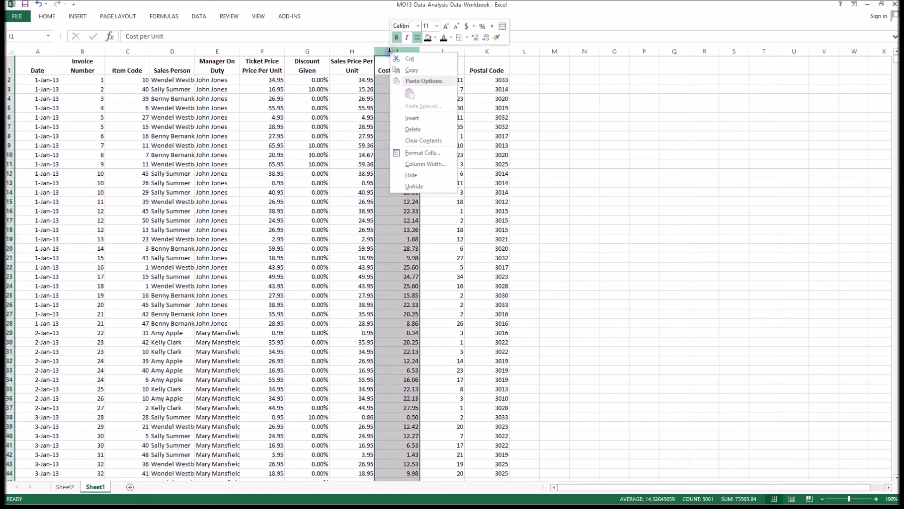
left_click(421, 117)
left_click(397, 66)
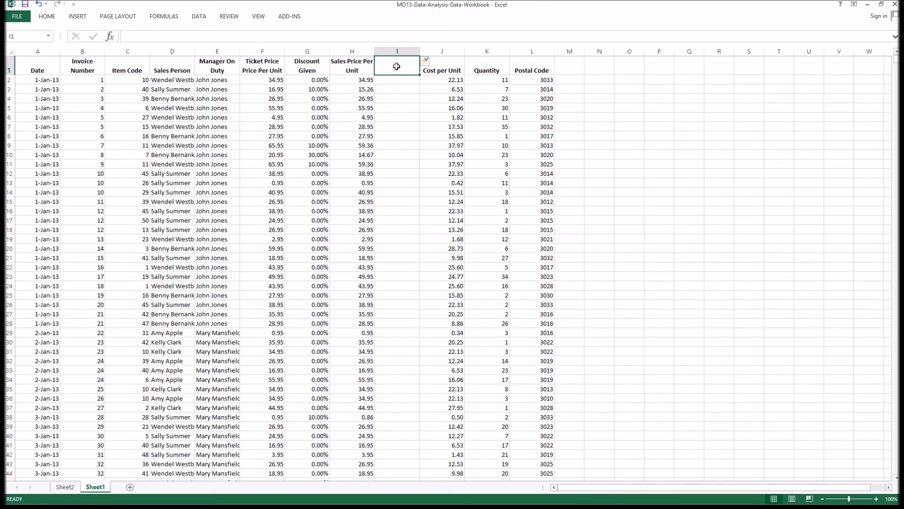
type("Sales")
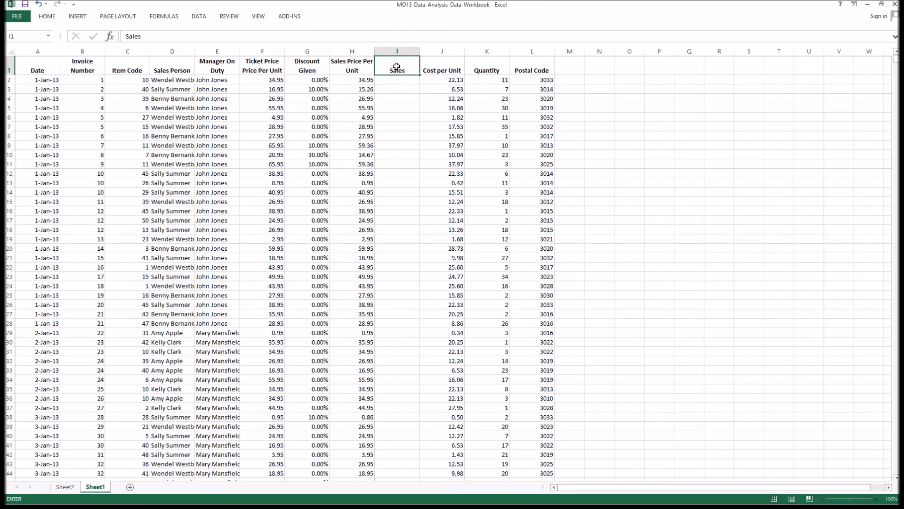
key("Return")
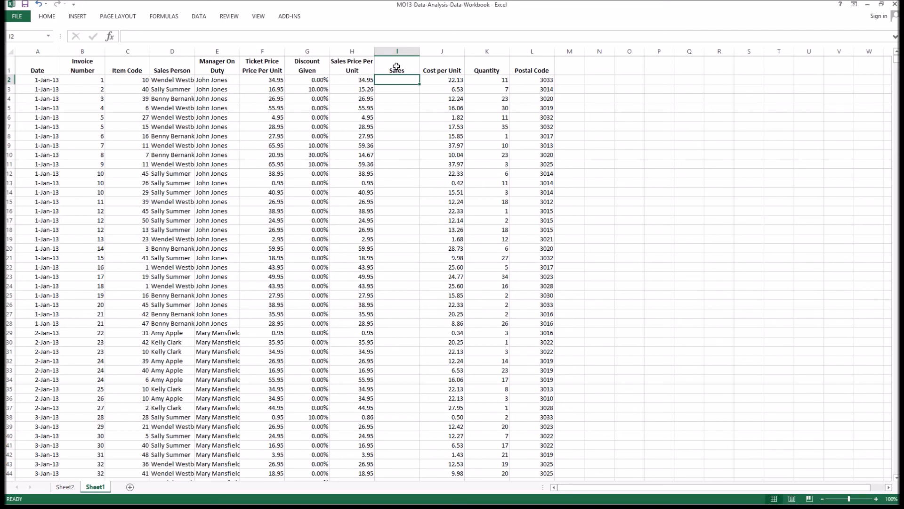
Enter the formula =H2*K2 in the first Sales cell and fill it down the whole column.
type("=")
left_click(358, 81)
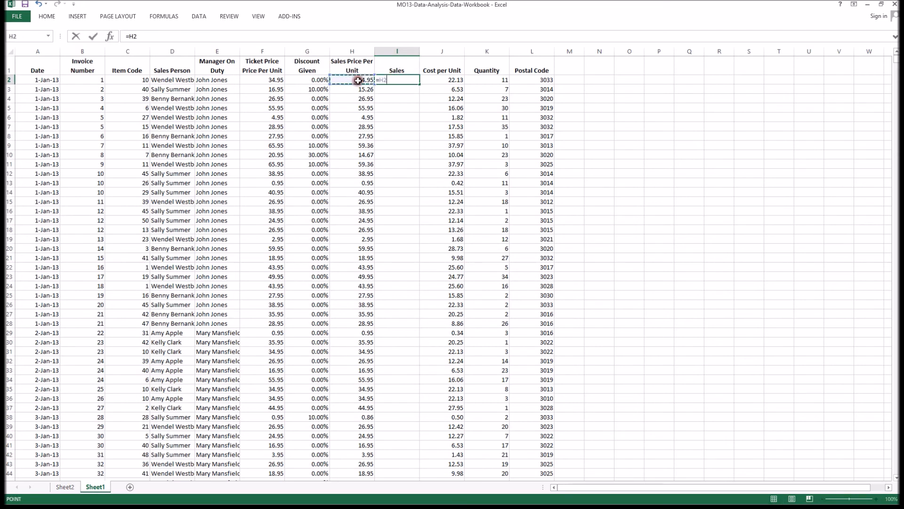
type("*")
left_click(485, 82)
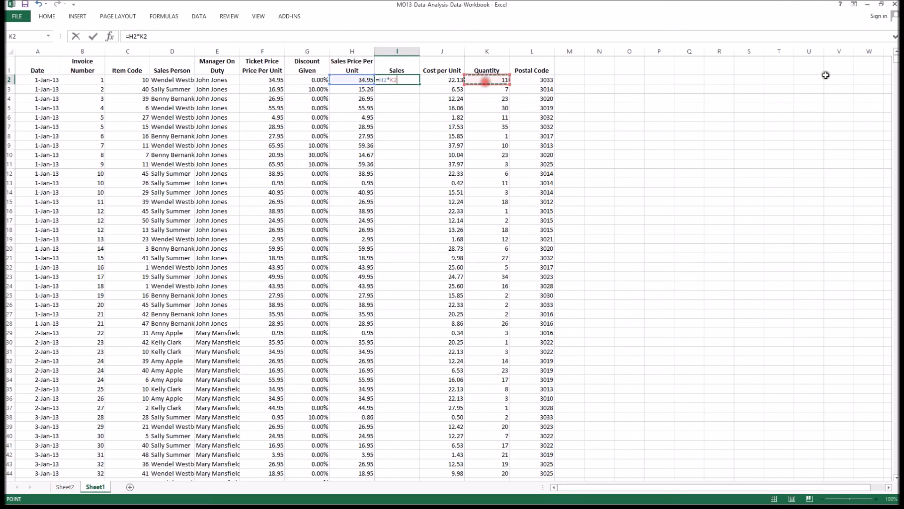
key("Return")
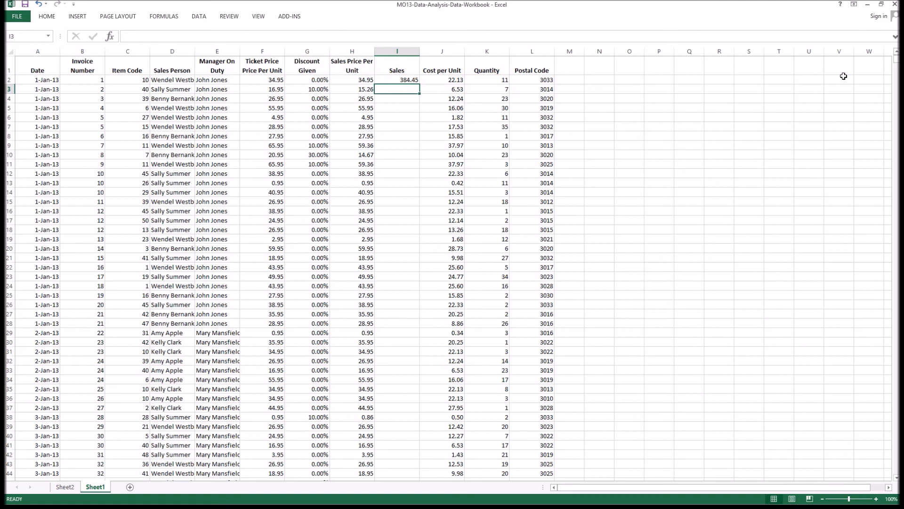
left_click(398, 80)
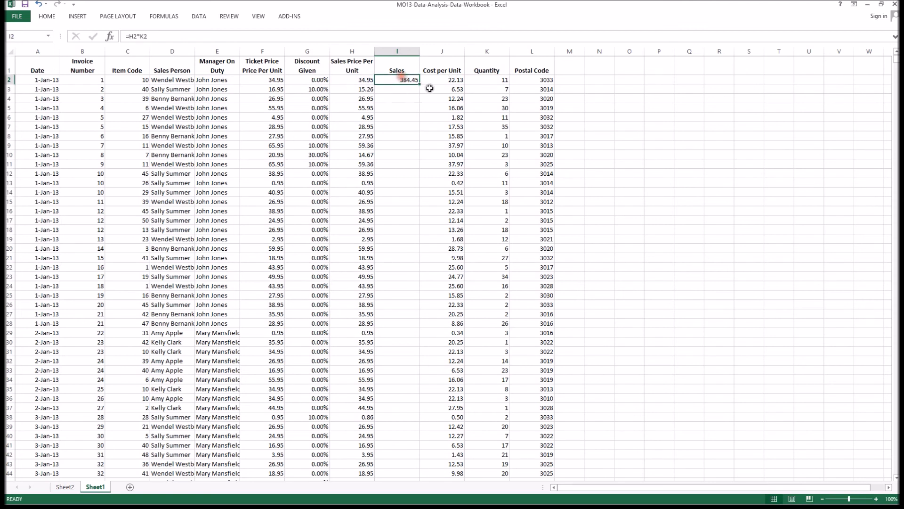
double_click(418, 83)
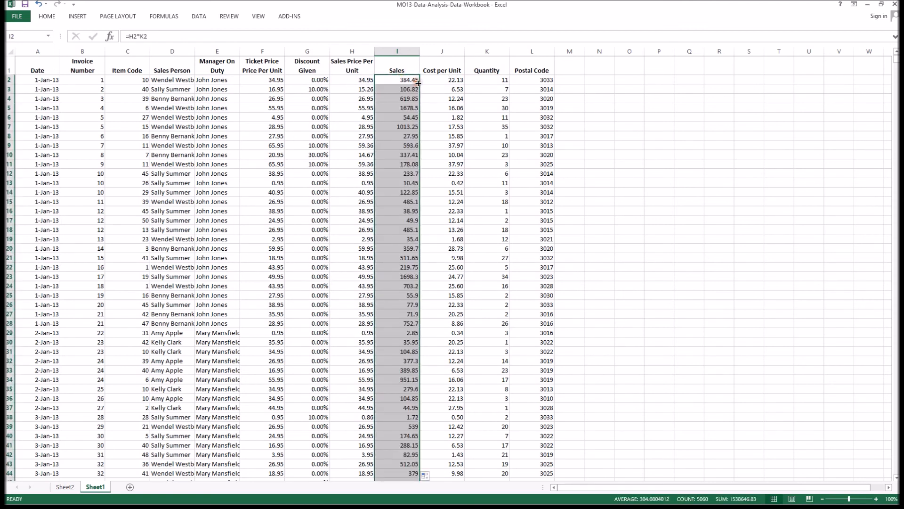
Return to the PivotTable sheet and refresh the PivotTable to pick up the new Sales field.
left_click(404, 69)
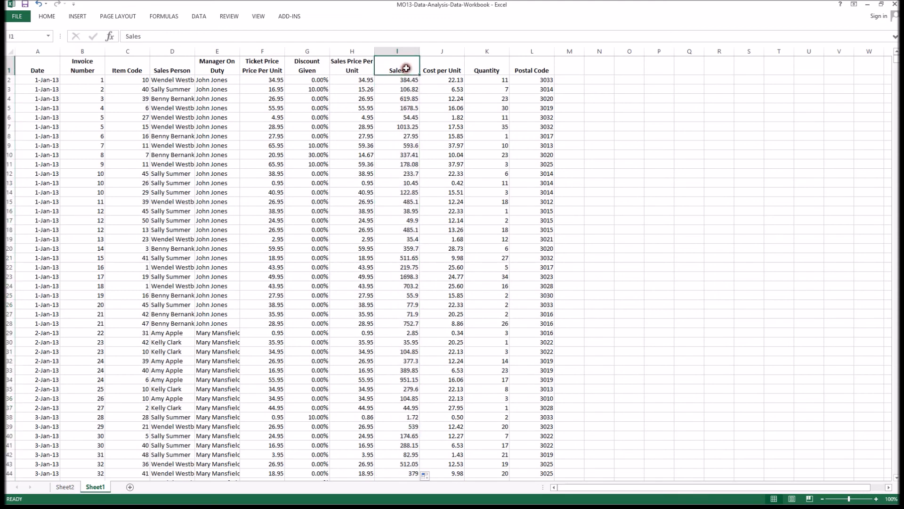
left_click(65, 487)
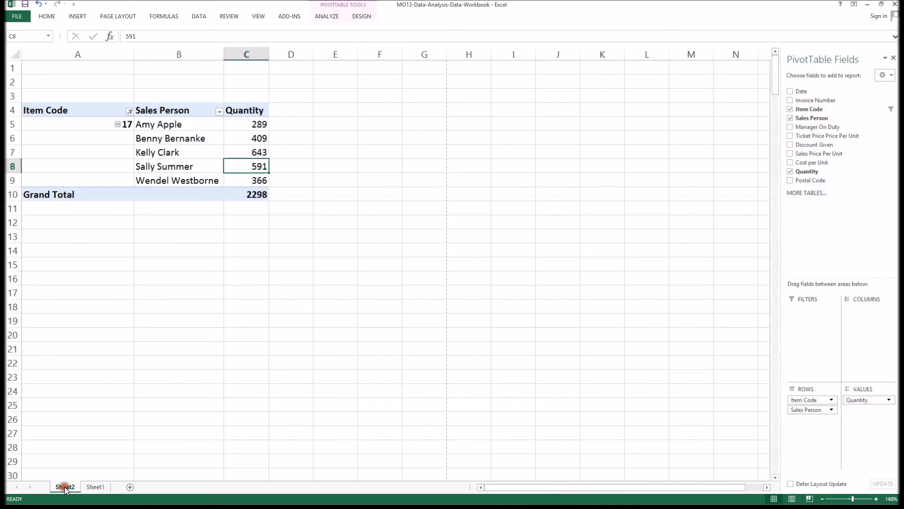
right_click(245, 172)
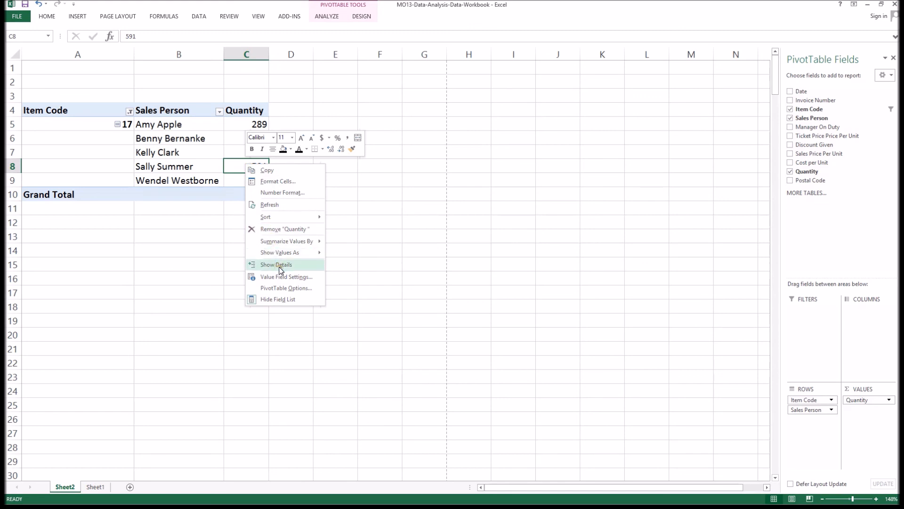
left_click(278, 206)
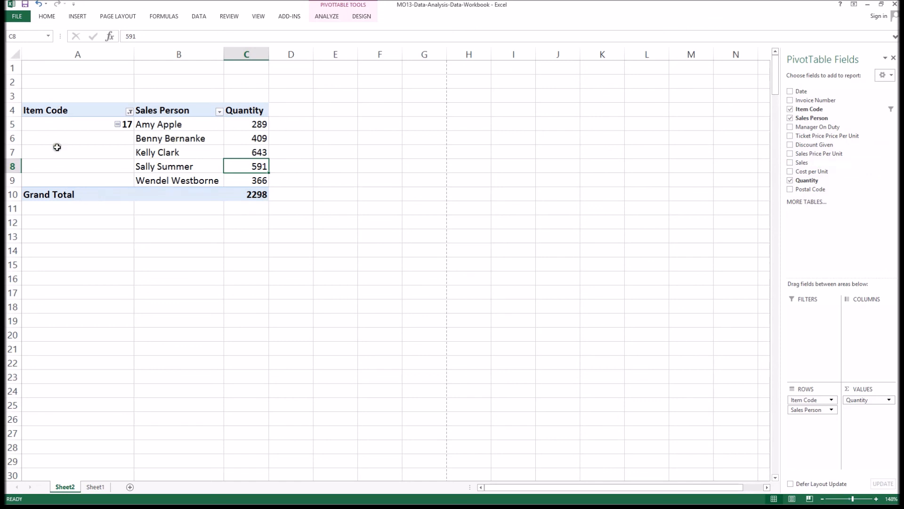
Remove the Item Code, Sales Person and Quantity fields to clear the PivotTable.
left_click(61, 110)
right_click(60, 110)
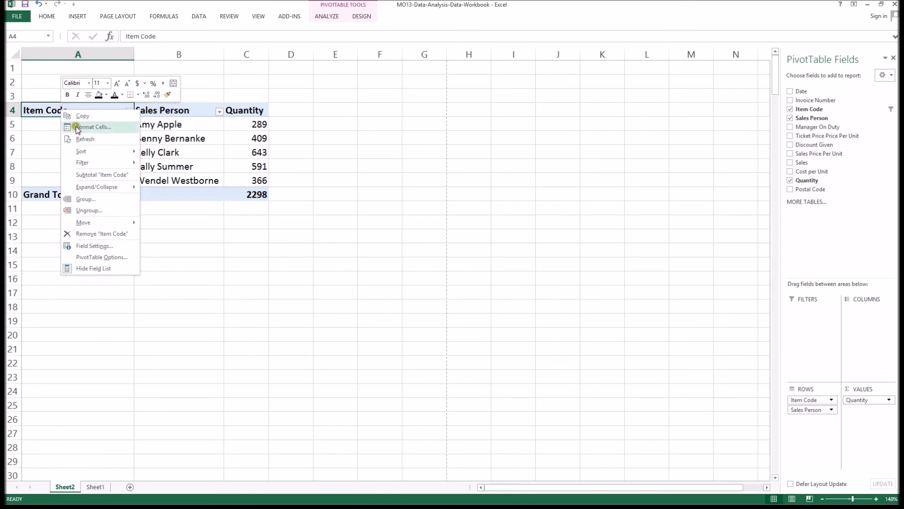
left_click(106, 233)
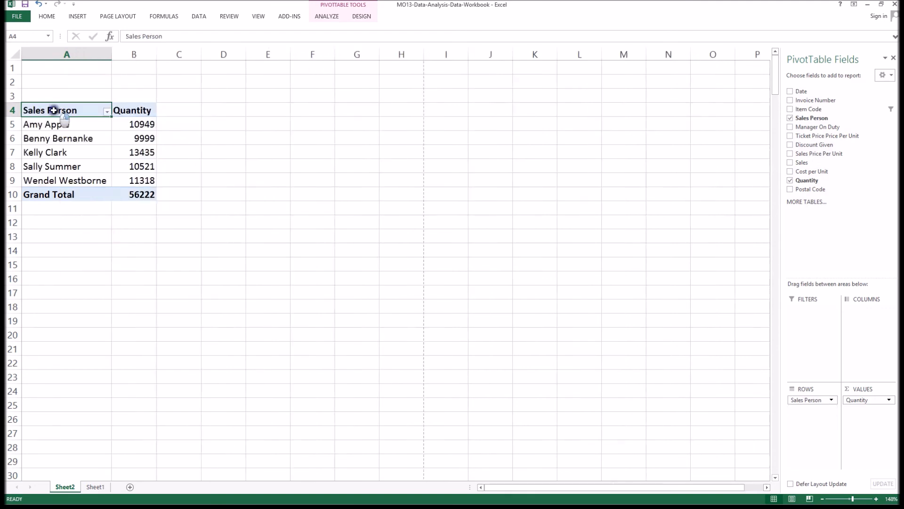
right_click(54, 111)
left_click(95, 239)
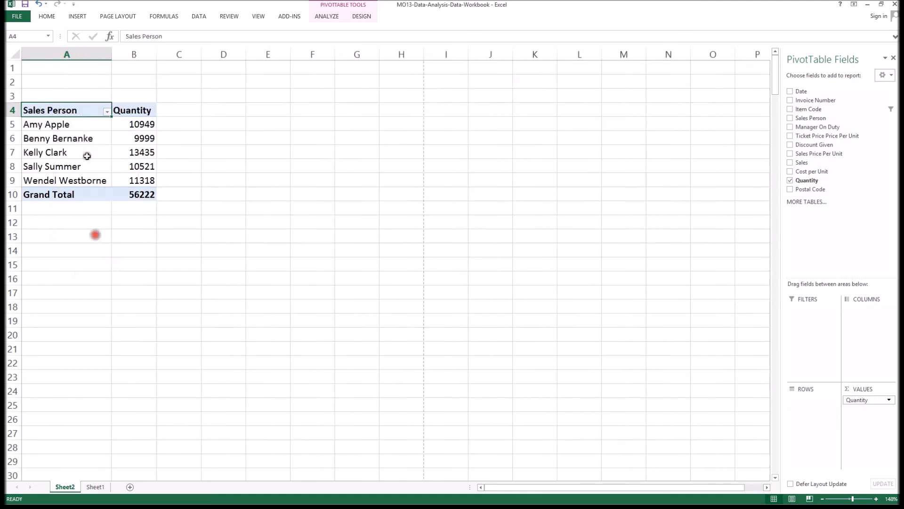
right_click(49, 110)
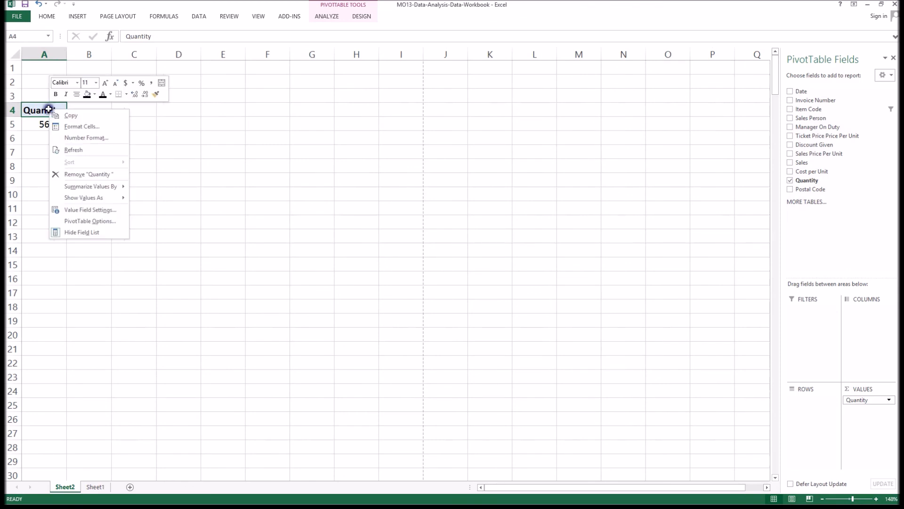
left_click(89, 177)
left_click(89, 179)
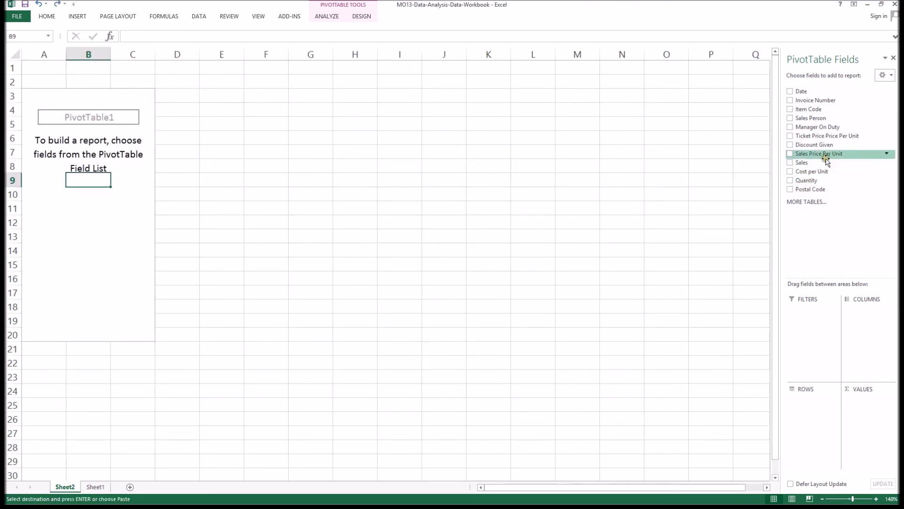
Add Sales Person as a report filter and filter it to the last sales person in the list.
left_click_drag(810, 118, 815, 312)
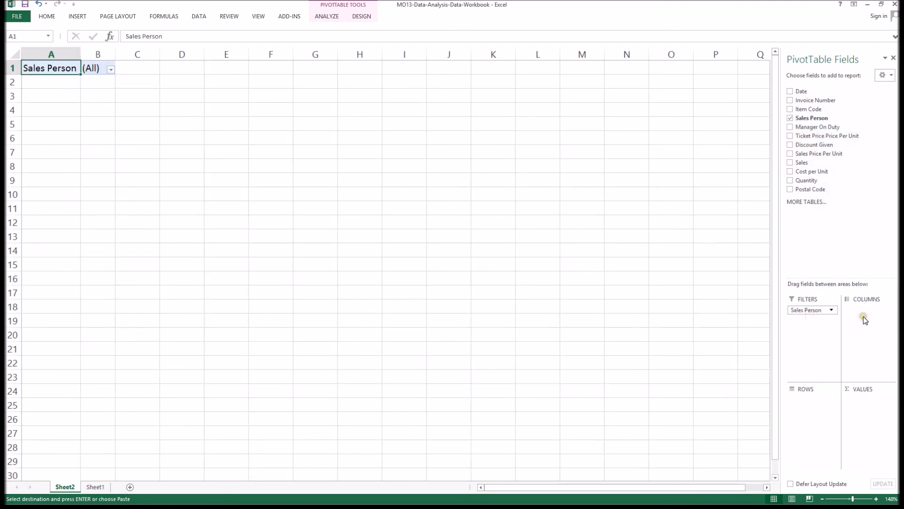
left_click(111, 69)
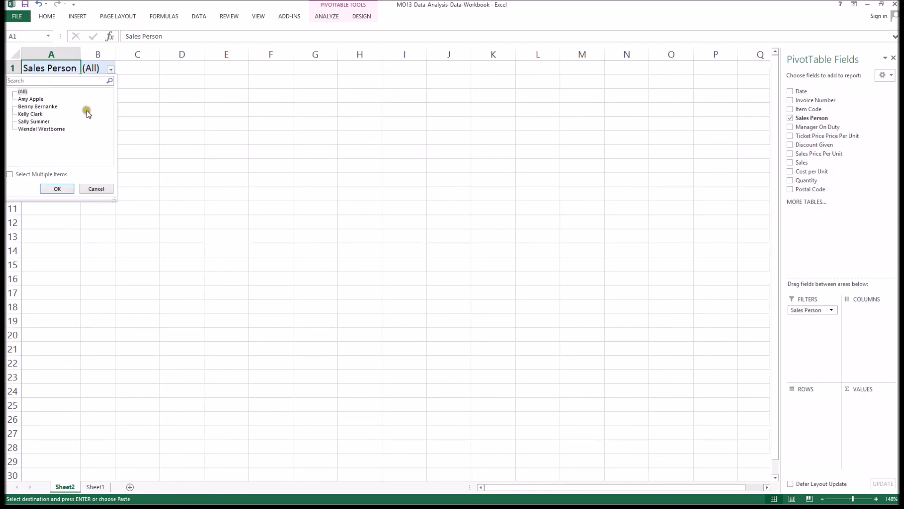
left_click(71, 129)
left_click(66, 188)
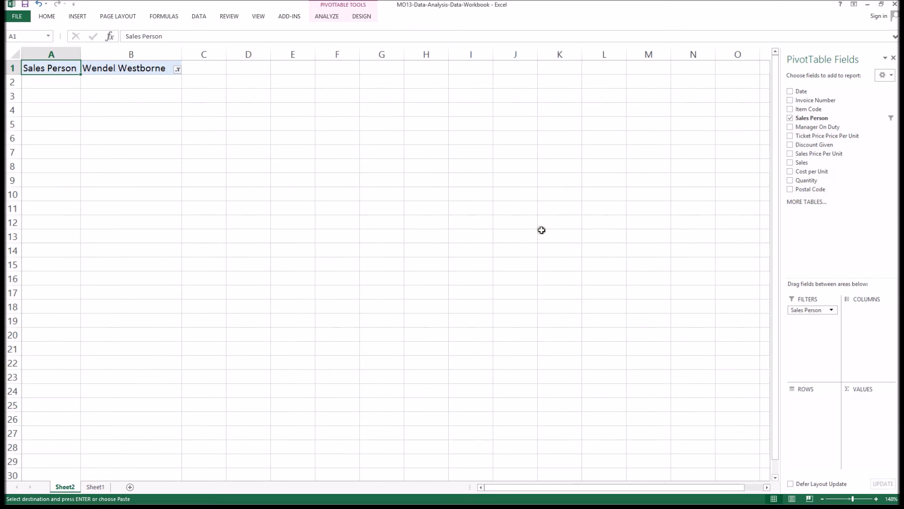
Add Sales as the value field and rename its Sum of Sales heading to Sales.
left_click(790, 163)
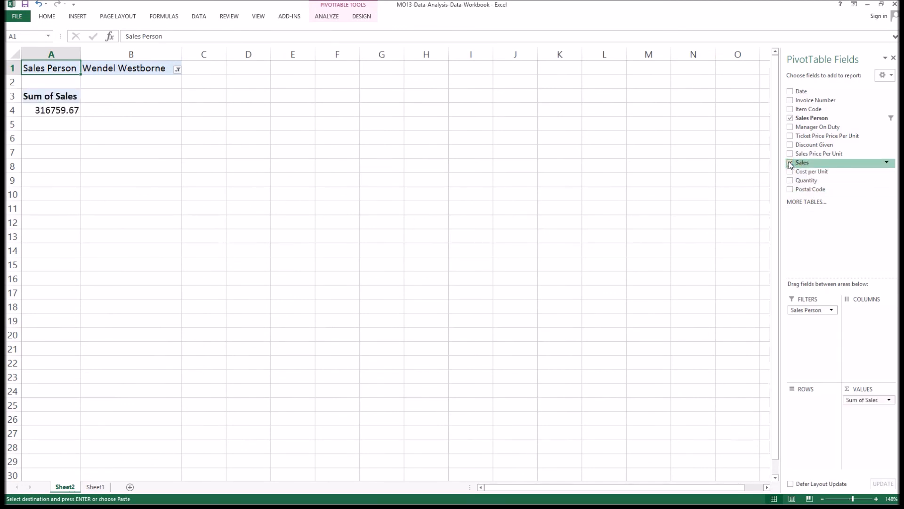
left_click(47, 109)
left_click(34, 91)
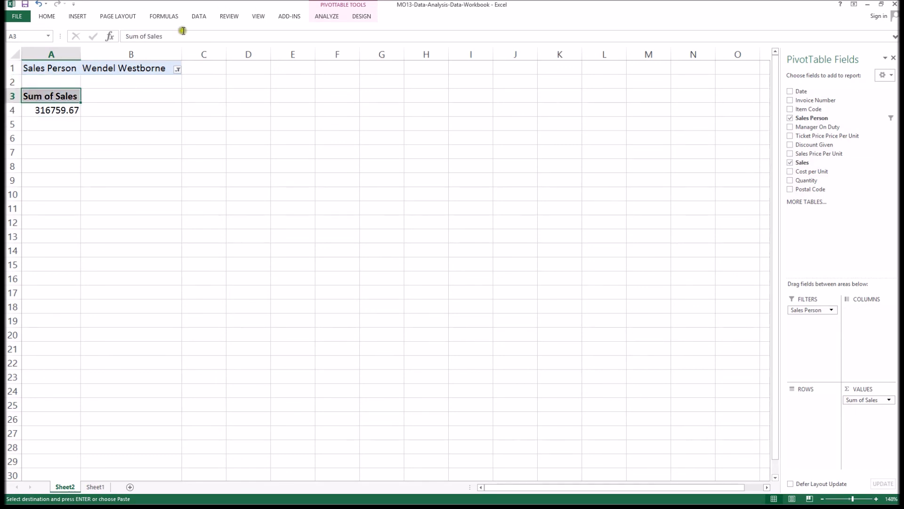
left_click(146, 37)
left_click_drag(147, 37, 126, 36)
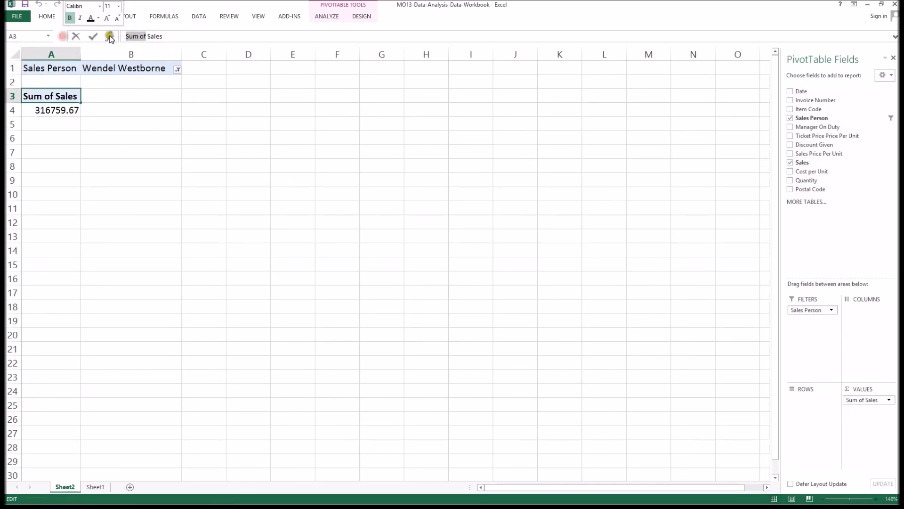
key("BackSpace")
key("End")
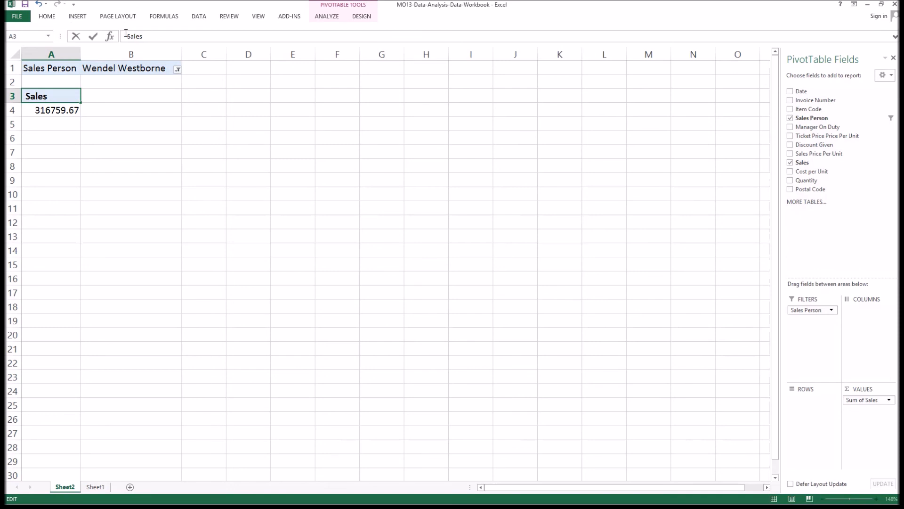
key("Return")
Format the Sales value as Currency with 0 decimal places.
right_click(74, 110)
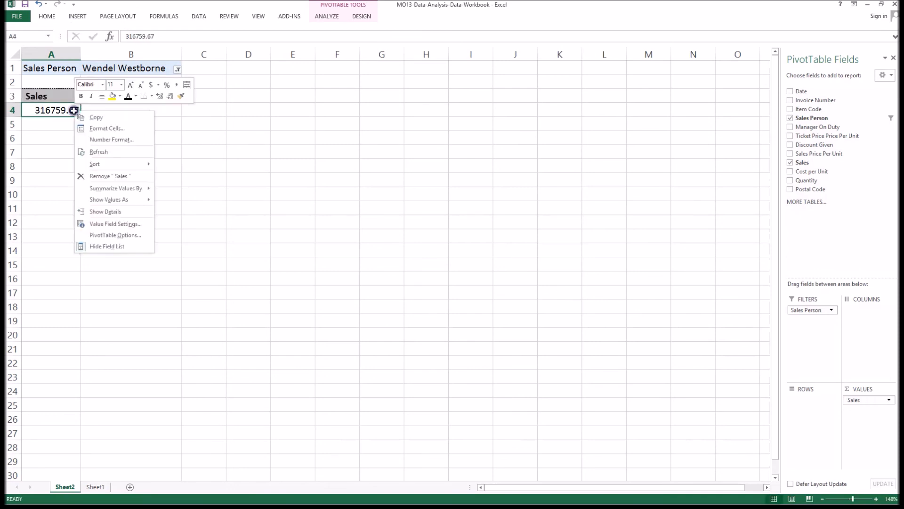
left_click(120, 140)
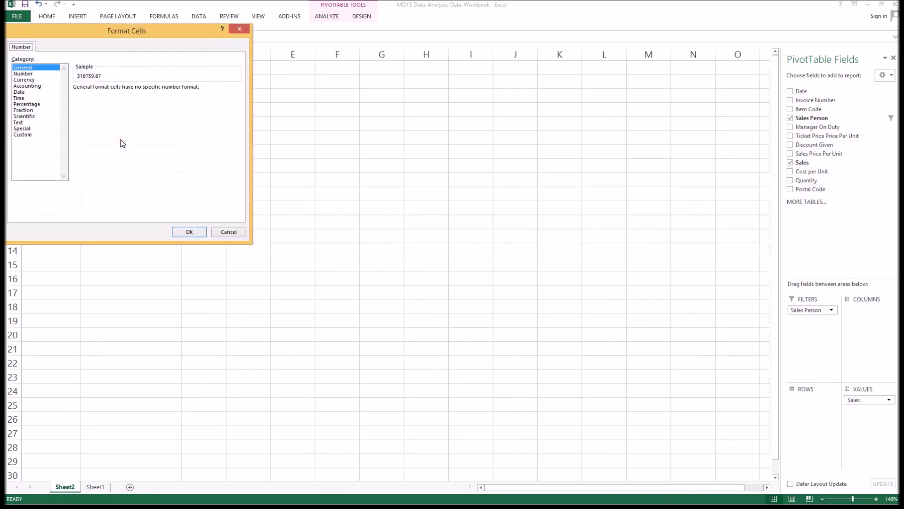
left_click(28, 79)
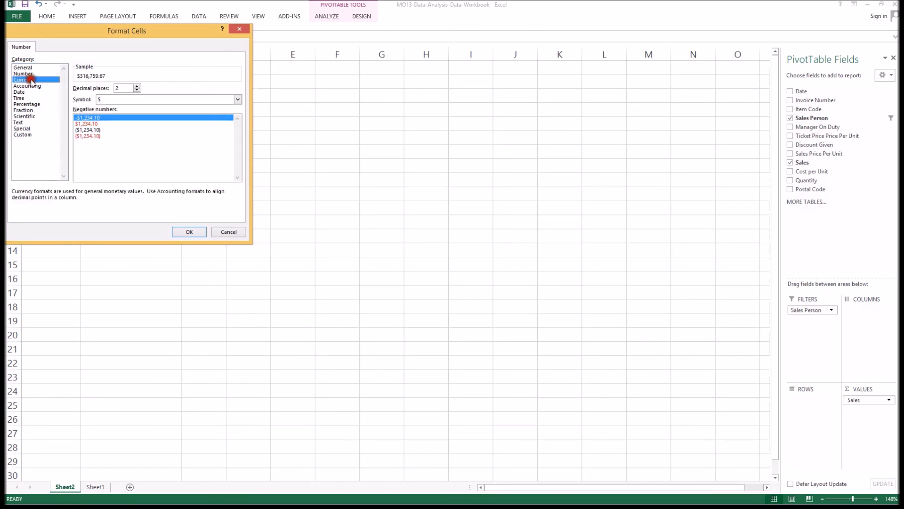
left_click(137, 90)
left_click(136, 90)
left_click(191, 232)
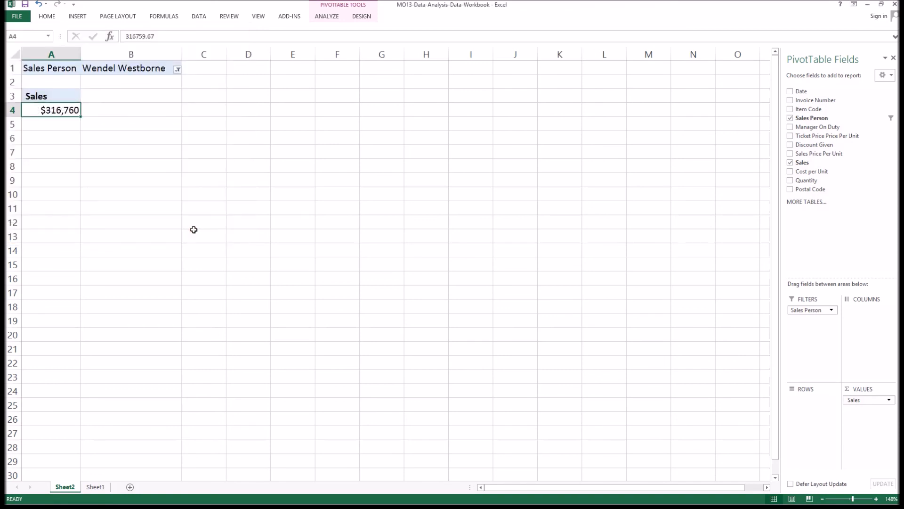